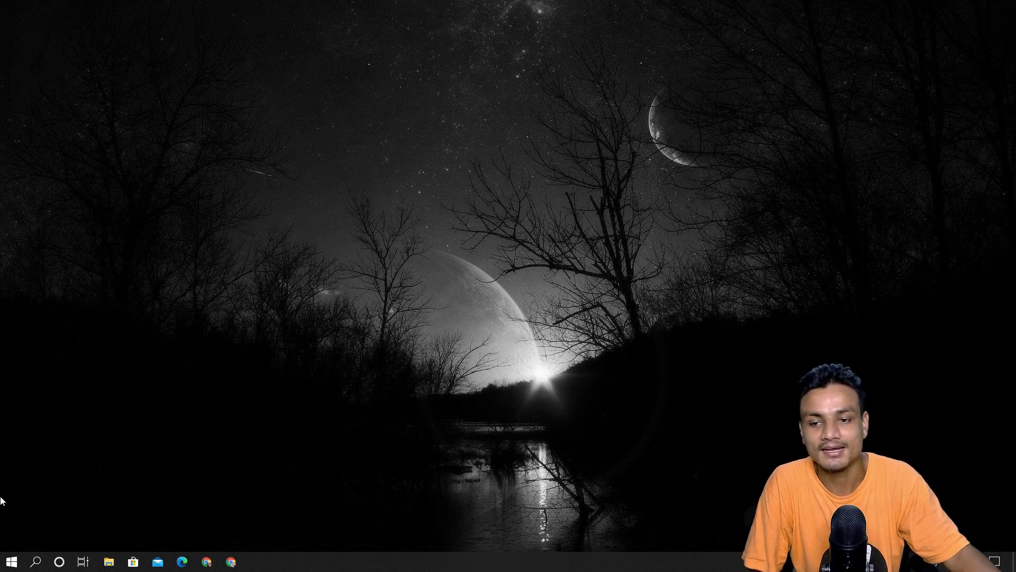
Open the Start menu from the taskbar Start button
click(12, 561)
Launch Settings from Start, look at System, then return to the Settings home grid
click(16, 504)
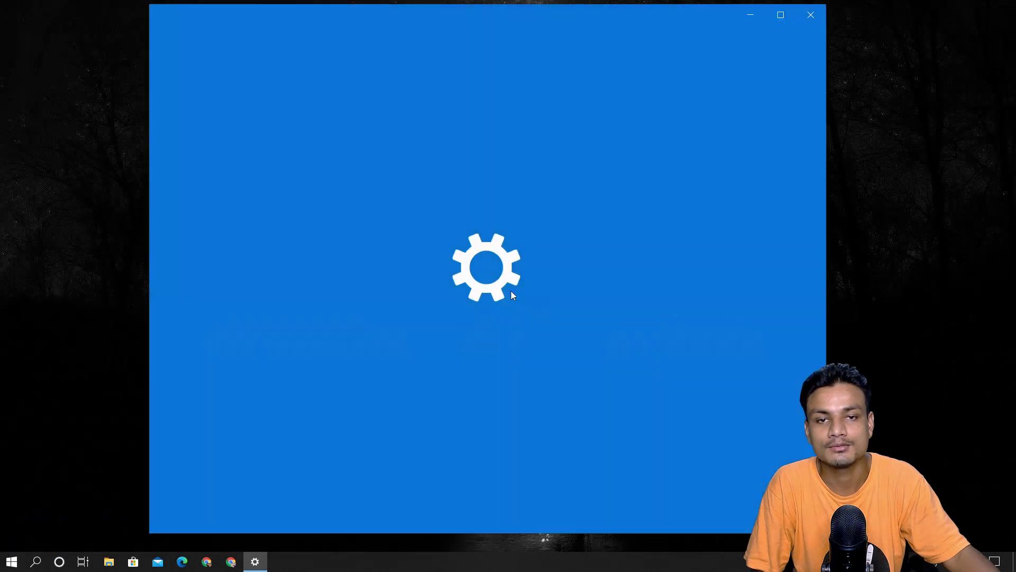
drag(567, 23, 565, 24)
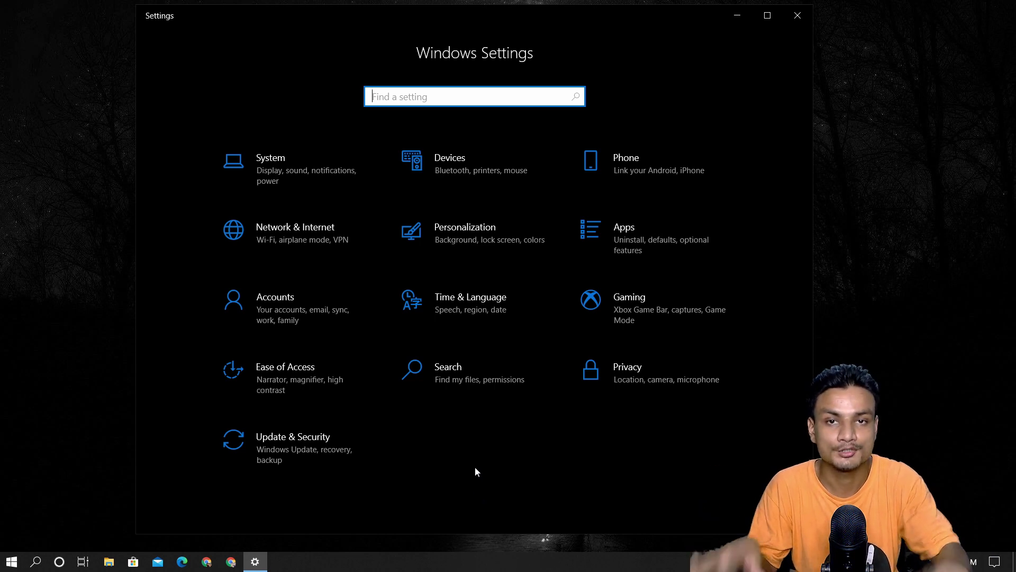
click(323, 196)
scroll(313, 320, down, 3)
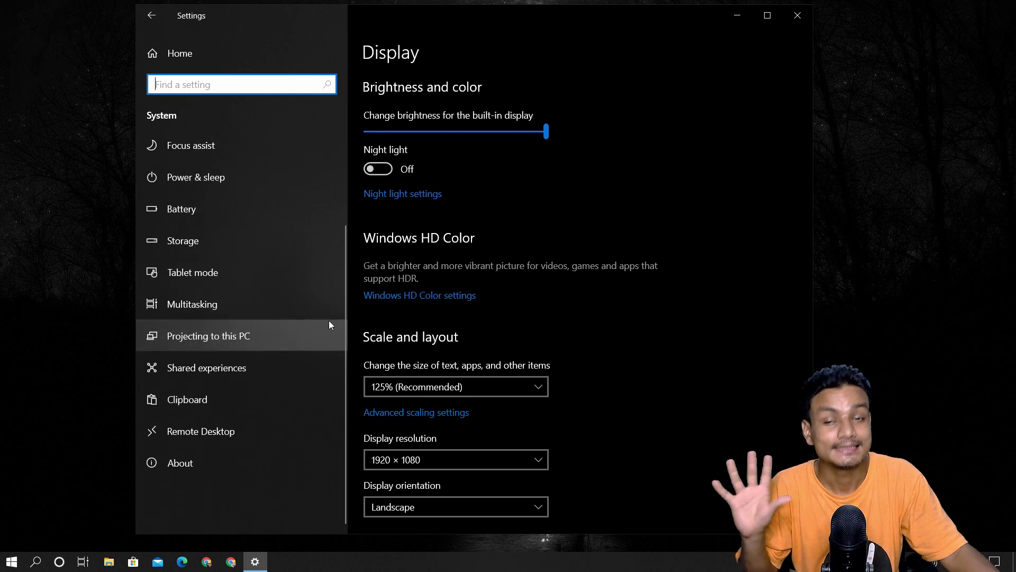
click(151, 16)
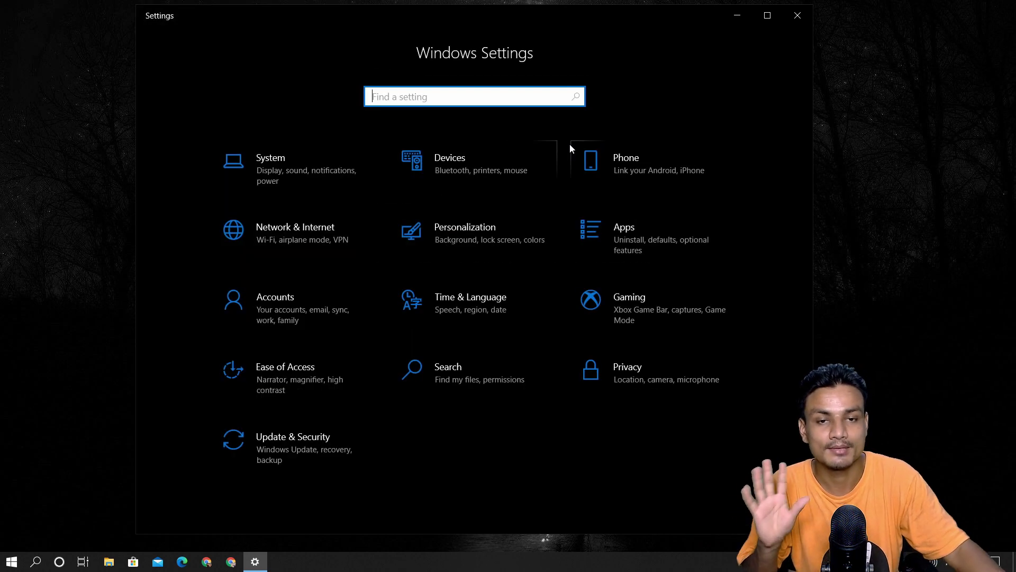
Go to Privacy > Speech, where Online speech recognition is Off
click(647, 376)
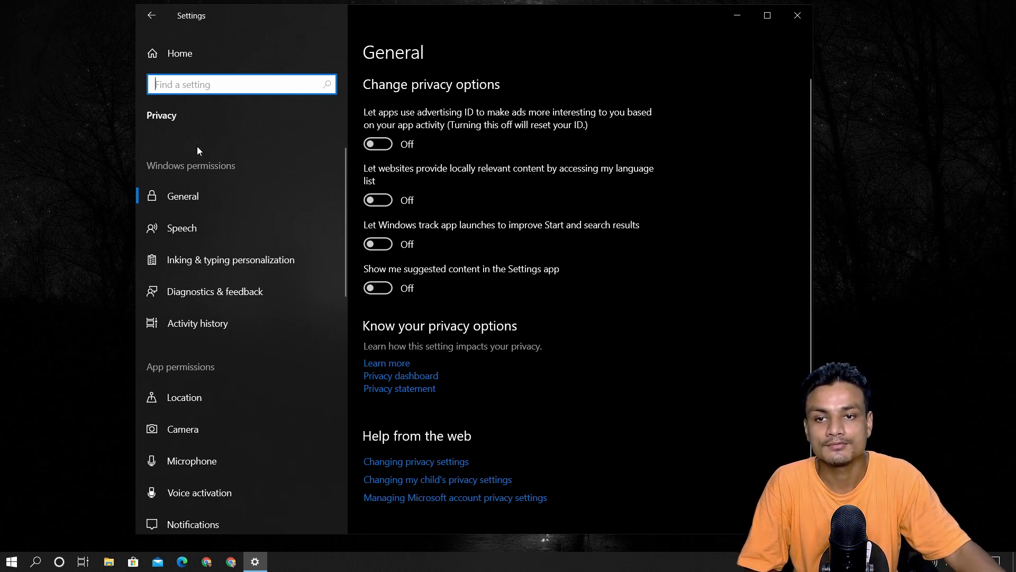
click(179, 204)
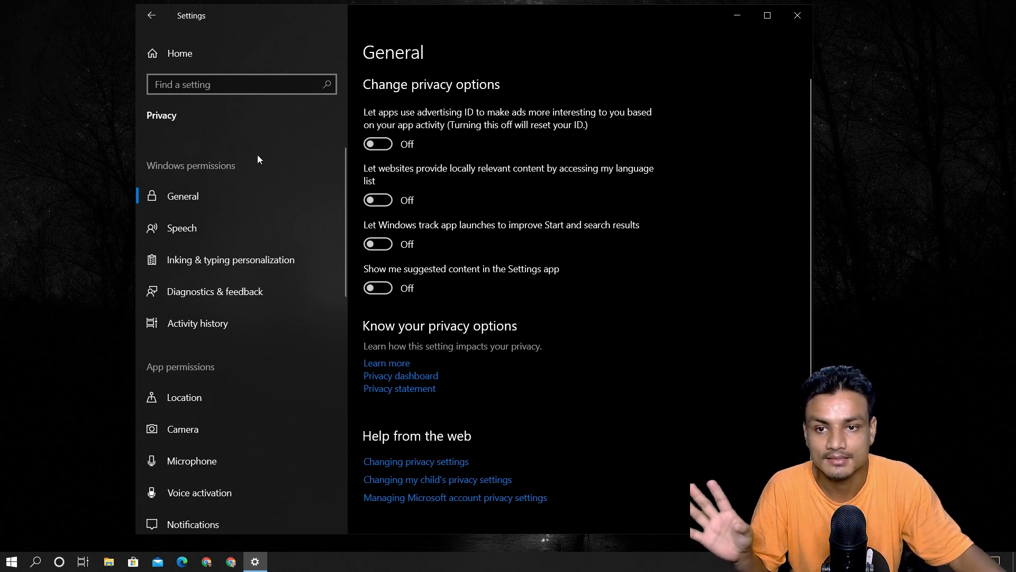
click(220, 225)
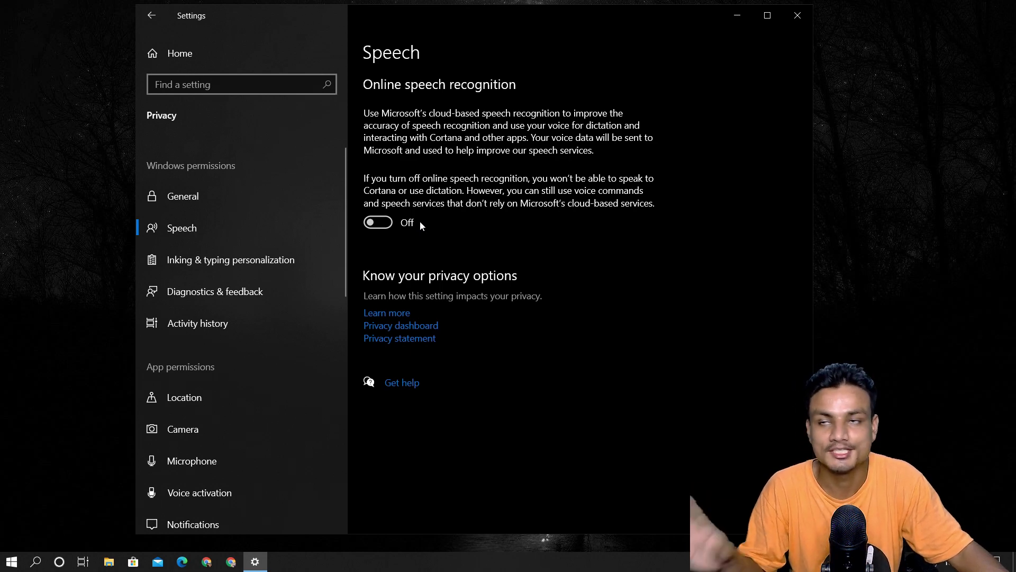
Pass Inking & typing personalization to reach Diagnostics & feedback, with diagnostic data set to Basic
click(258, 255)
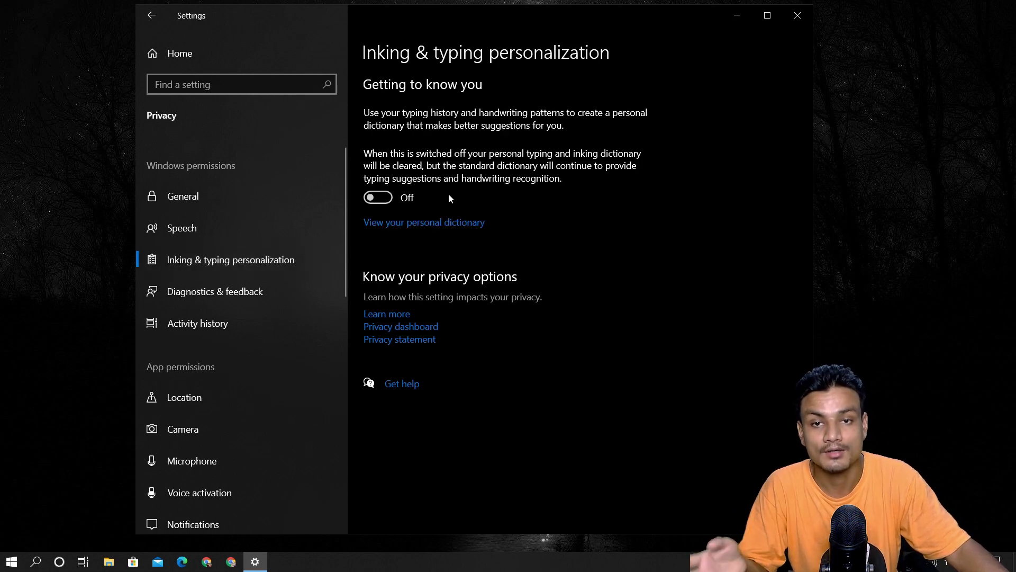
click(236, 293)
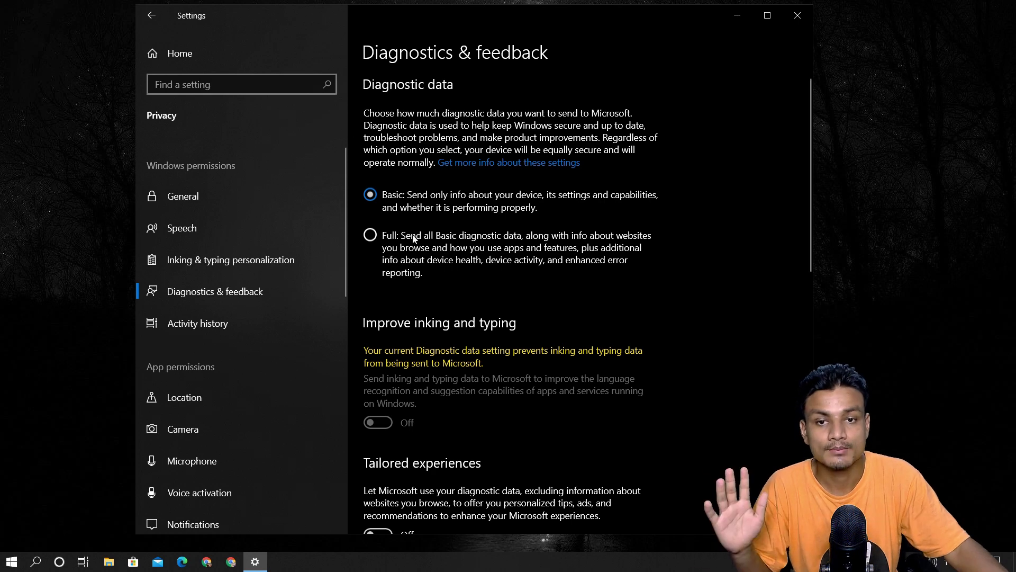
click(371, 235)
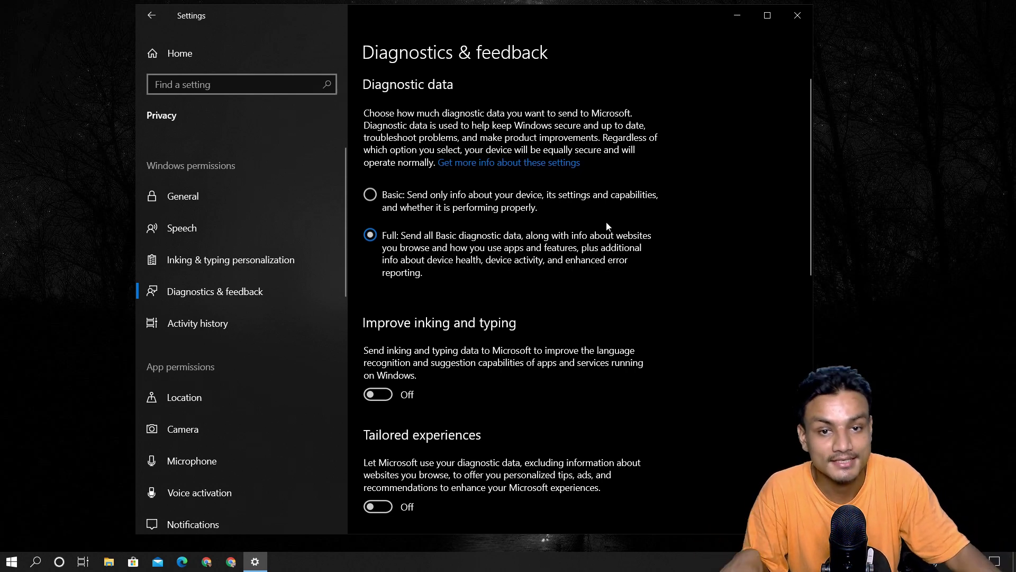
click(401, 197)
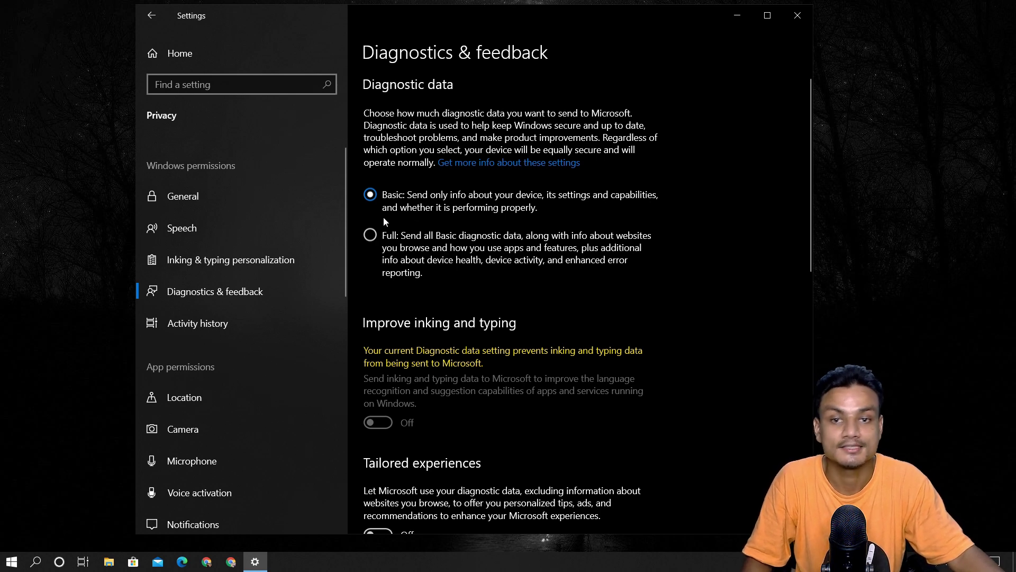
scroll(437, 208, down, 3)
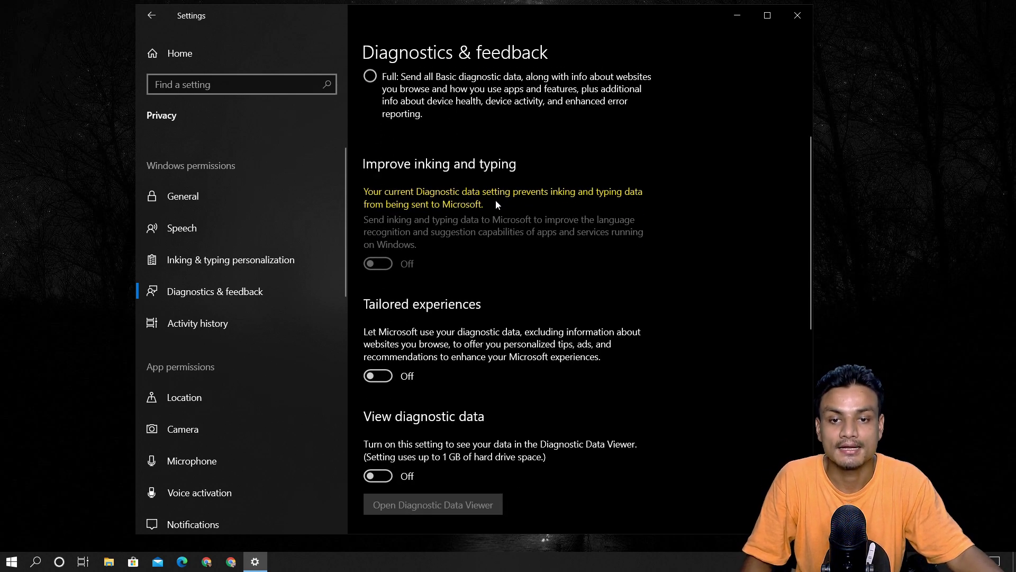
scroll(496, 199, down, 7)
scroll(454, 204, up, 5)
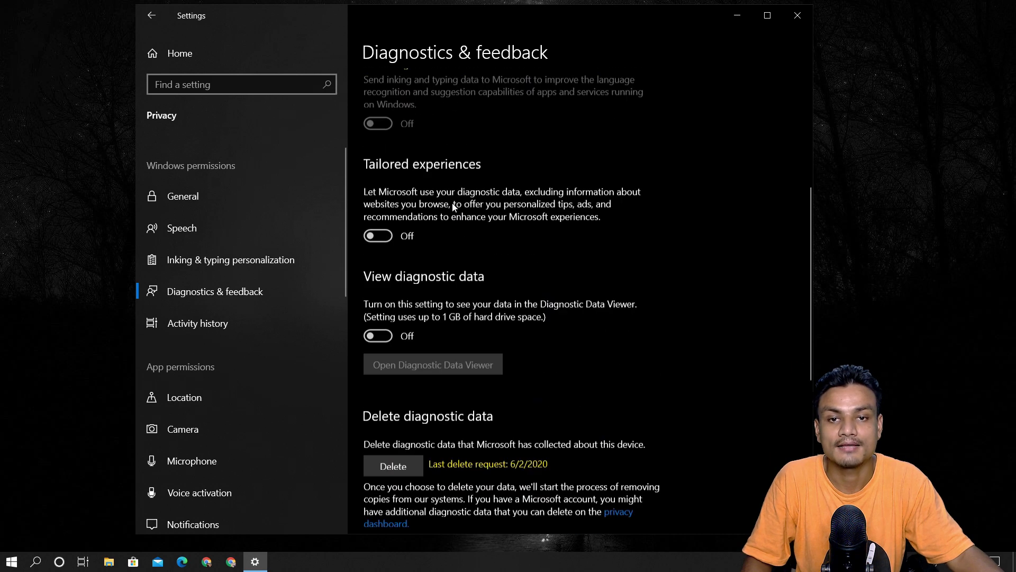
scroll(429, 325, down, 7)
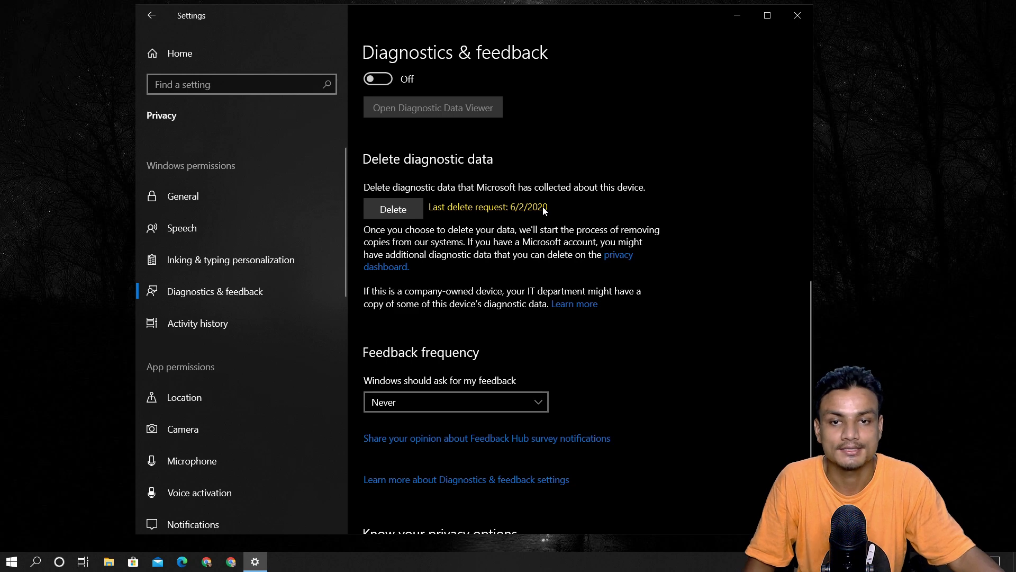
scroll(551, 217, down, 3)
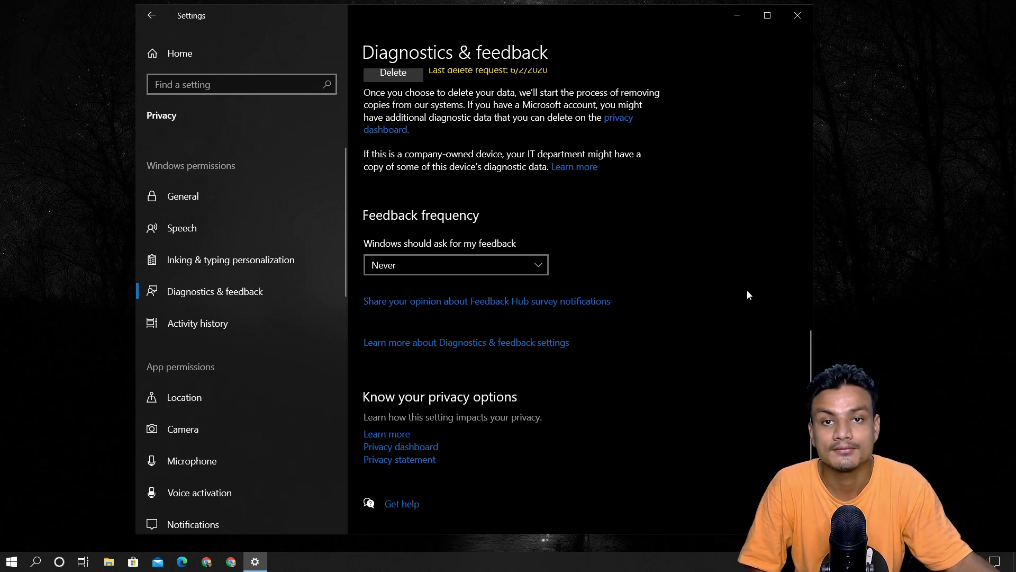
click(1004, 564)
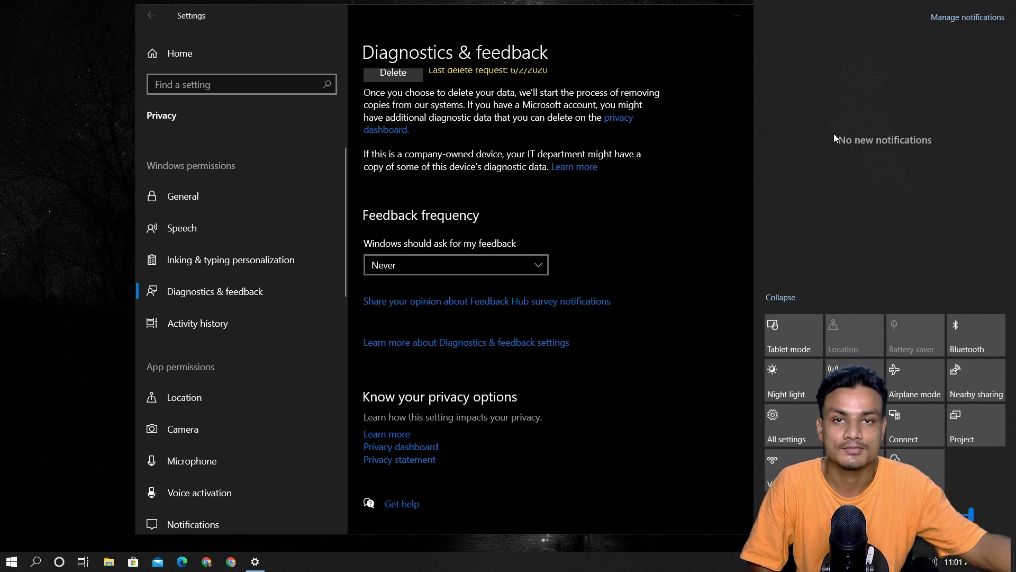
click(671, 173)
click(471, 257)
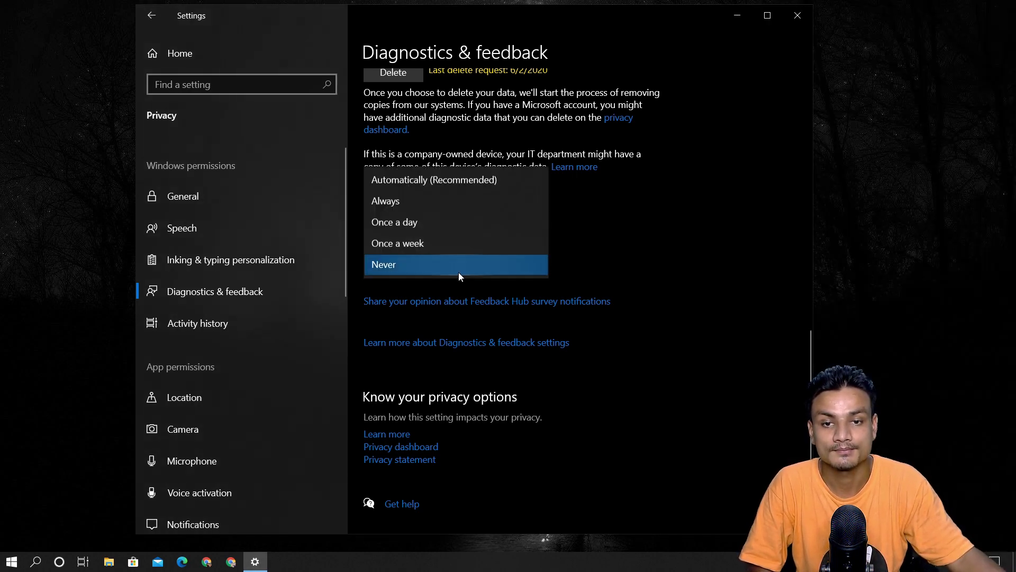
click(459, 272)
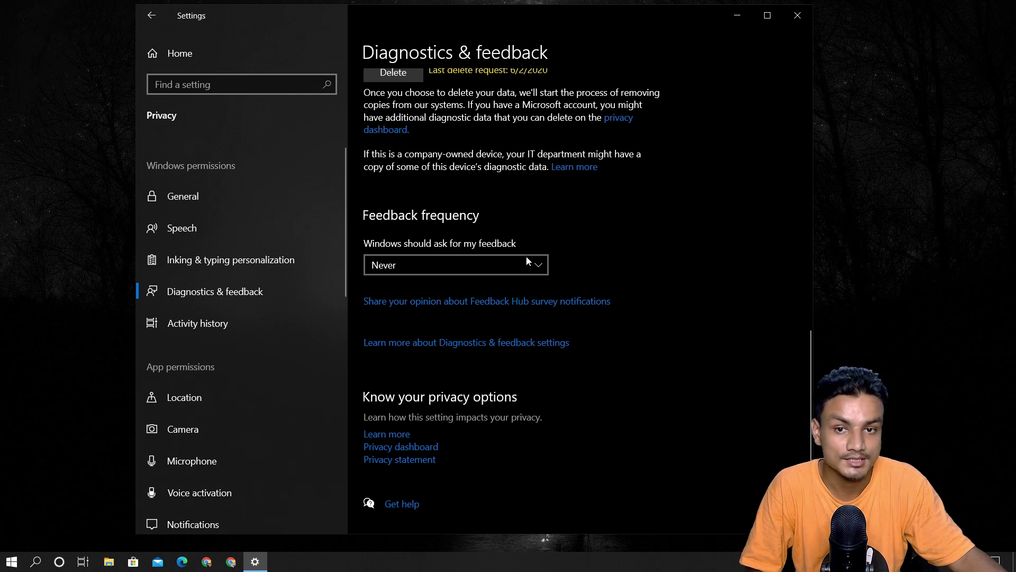
click(464, 267)
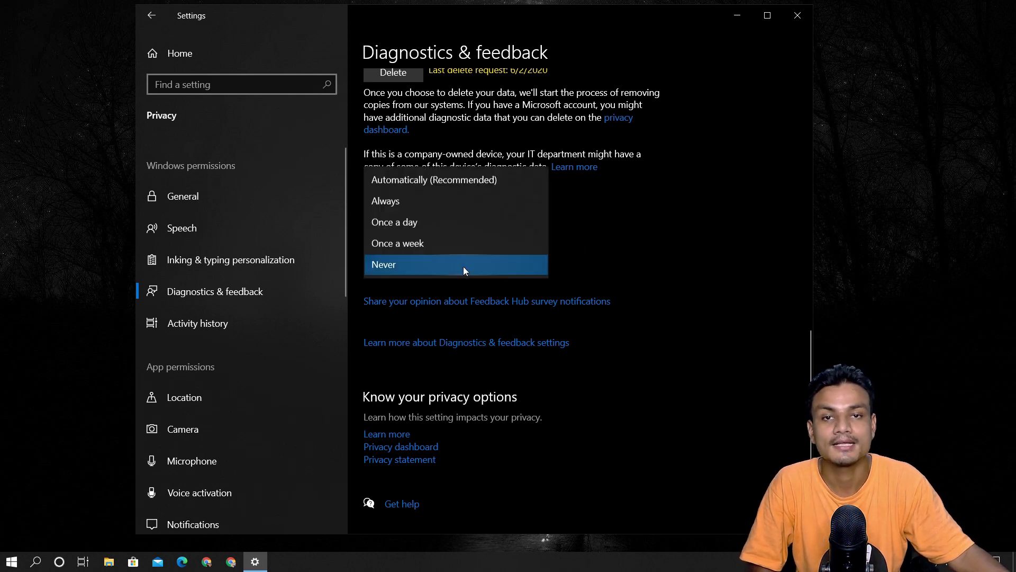
click(467, 191)
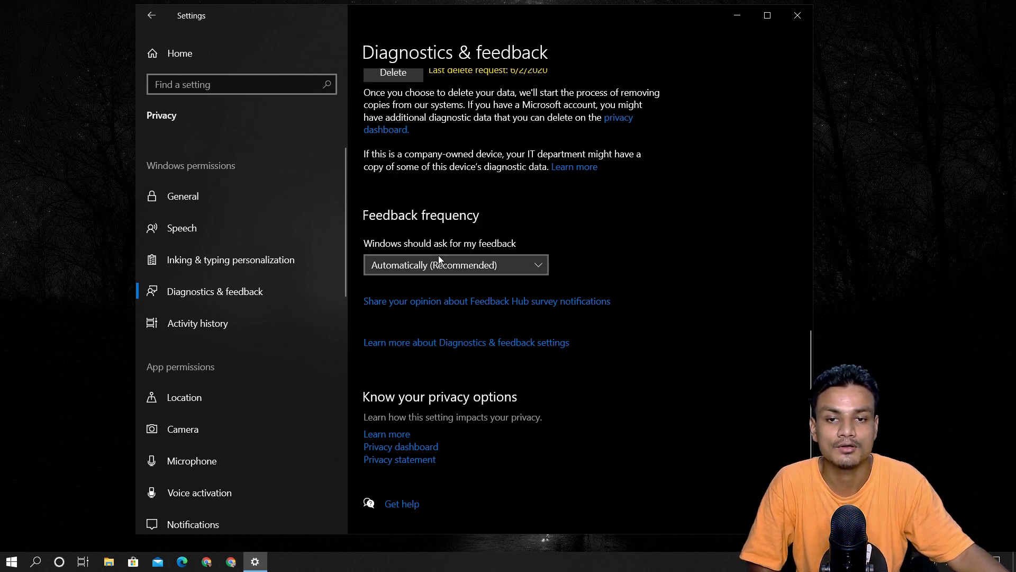
click(440, 264)
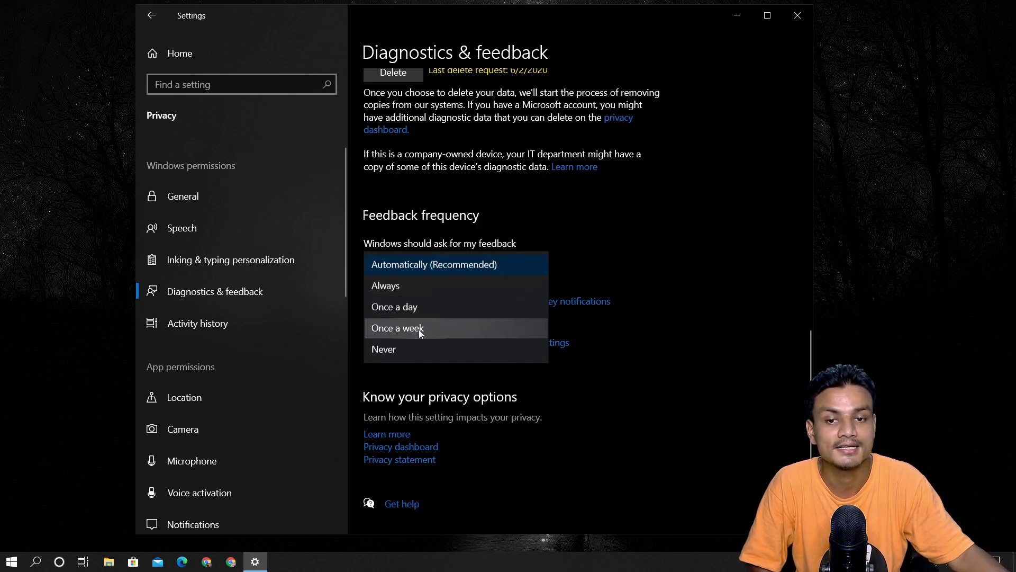
click(637, 218)
click(473, 264)
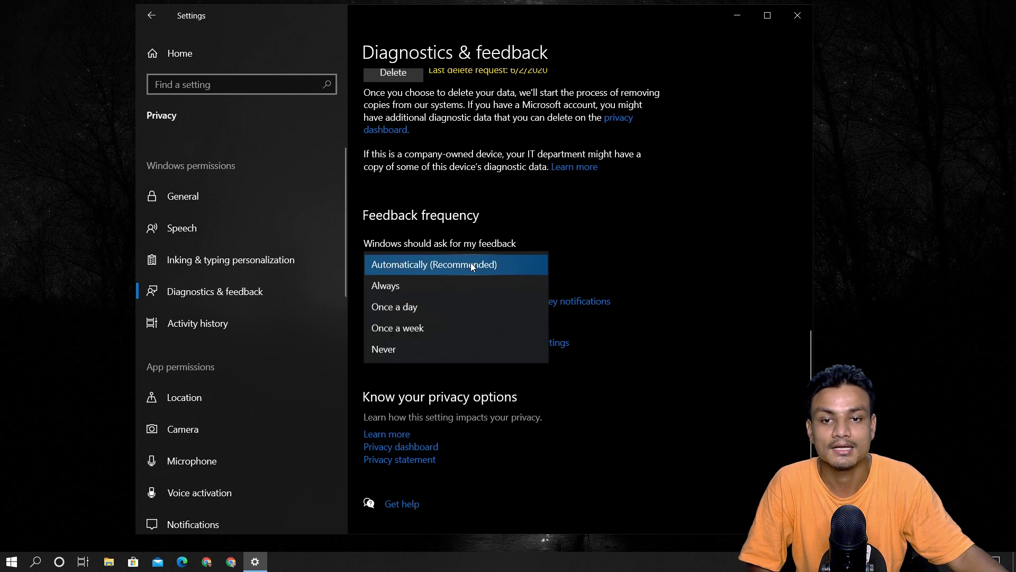
click(399, 351)
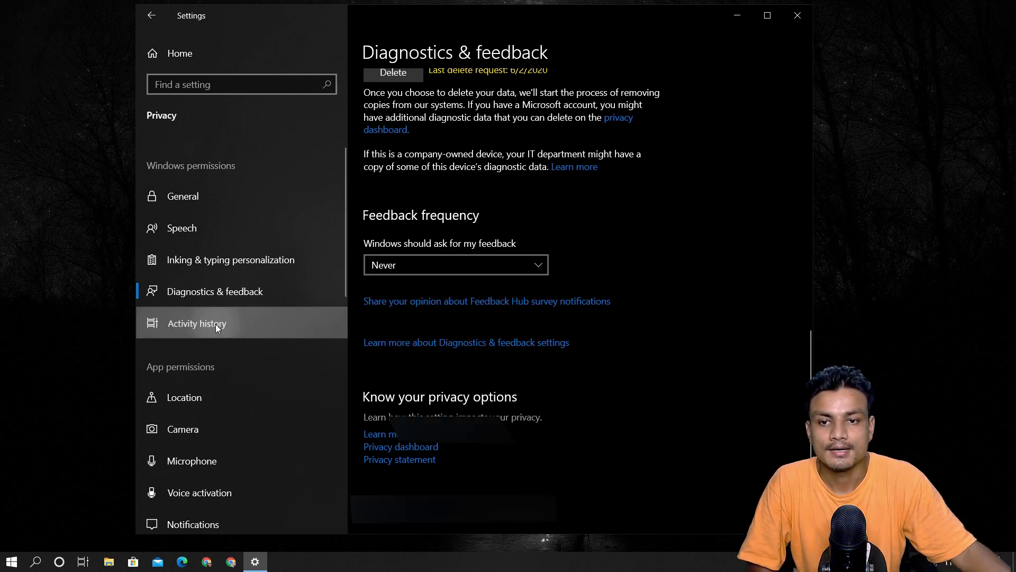
In Activity history, leave storing and sending activity history to Microsoft unchecked
click(215, 324)
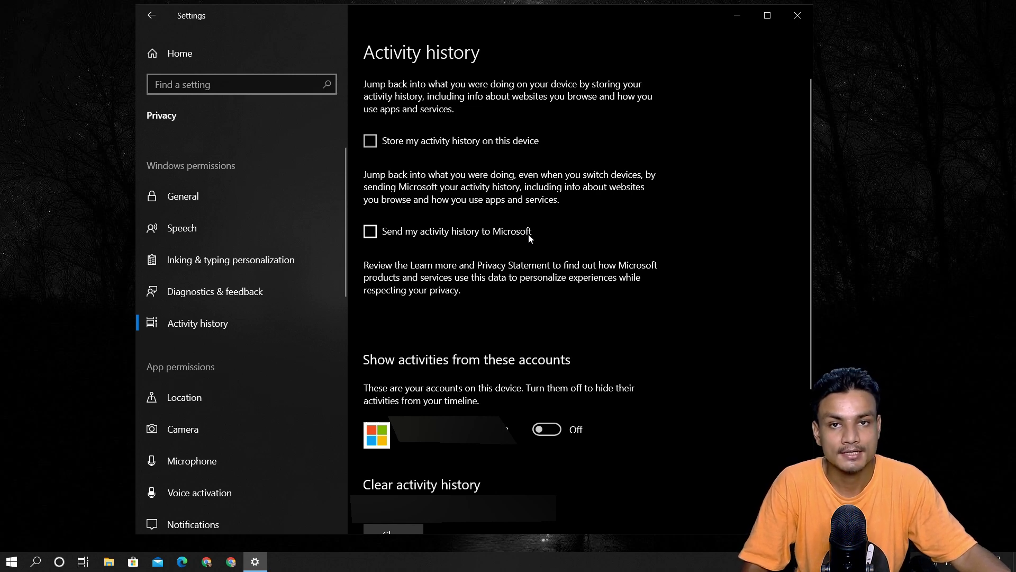
click(371, 236)
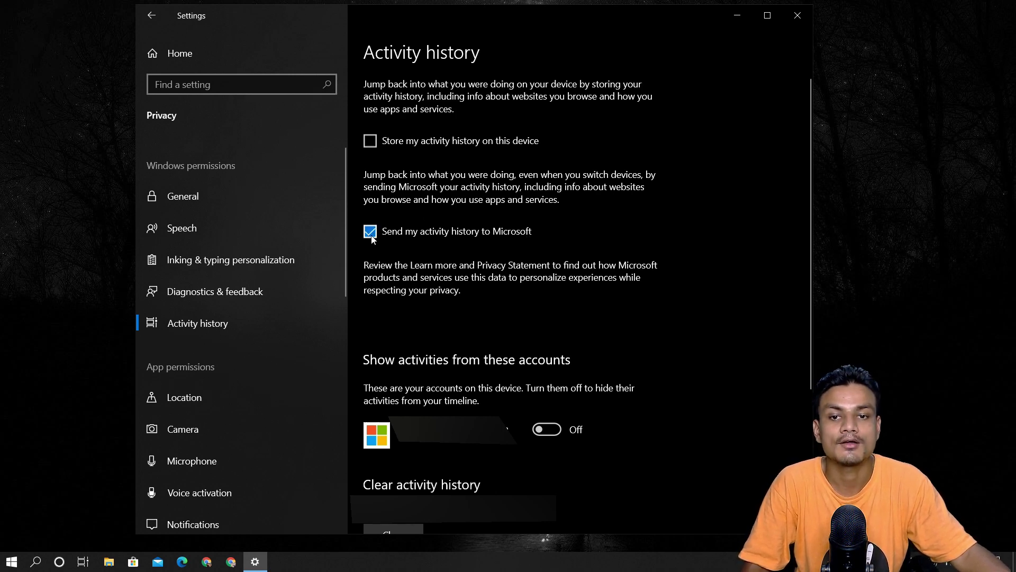
click(370, 232)
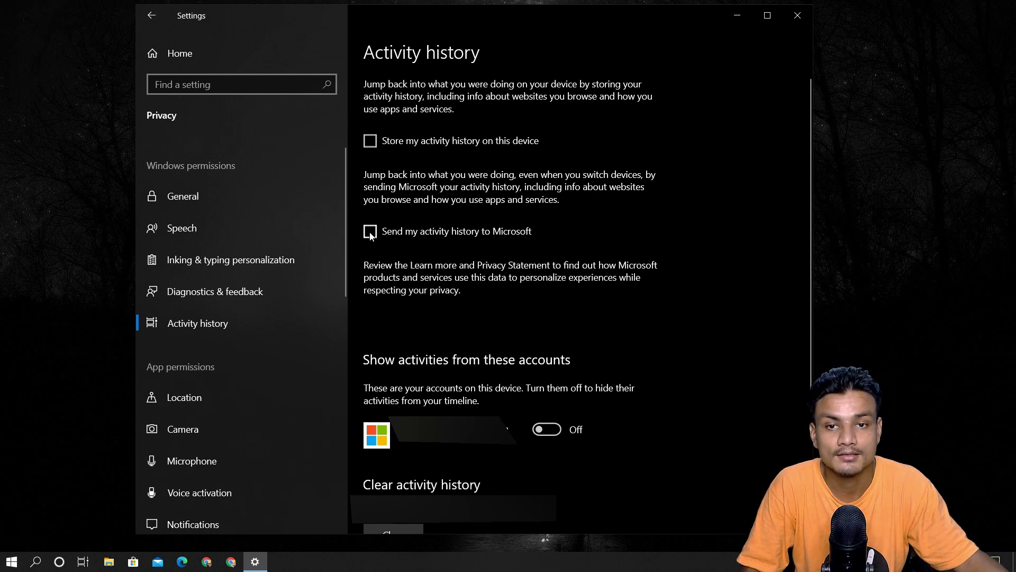
click(371, 142)
click(372, 146)
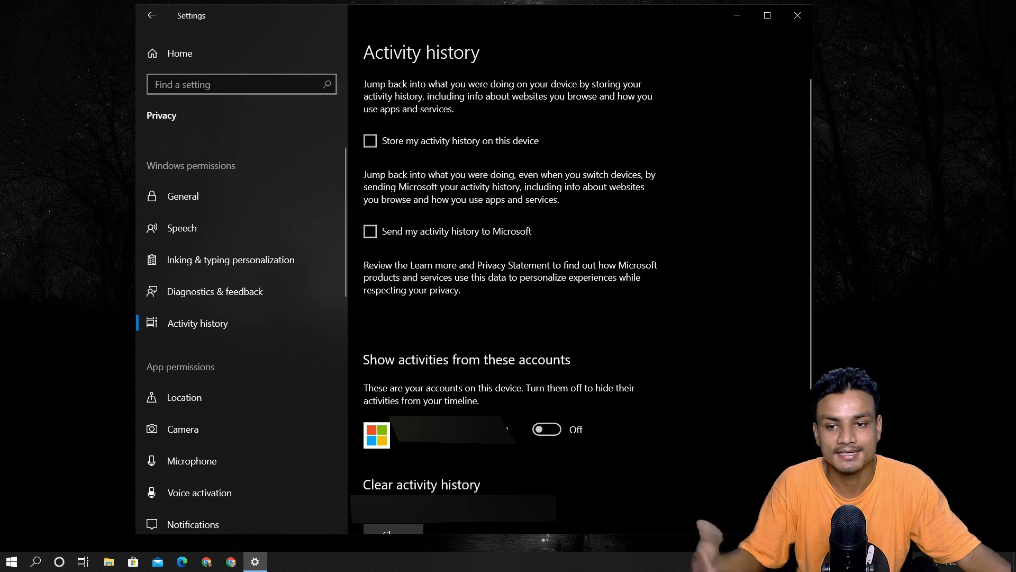
Leave the account's activities hidden from the timeline and go to the Location page
click(551, 431)
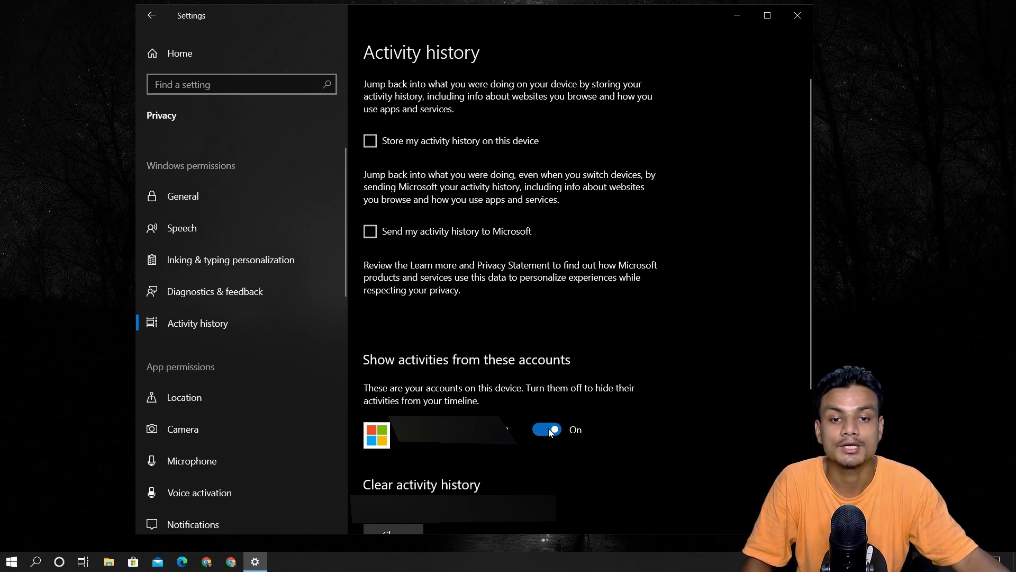
click(551, 430)
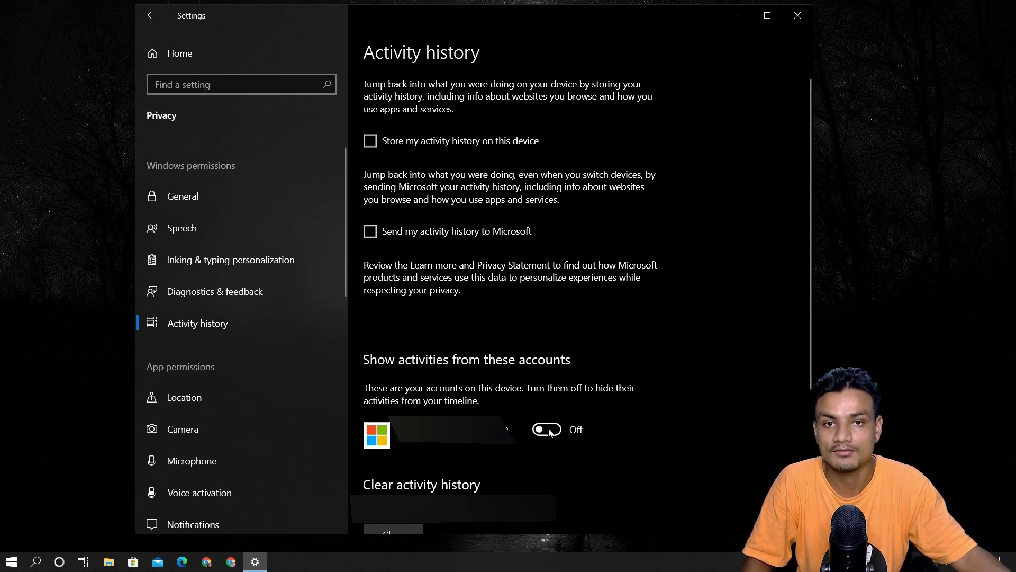
scroll(618, 301, down, 5)
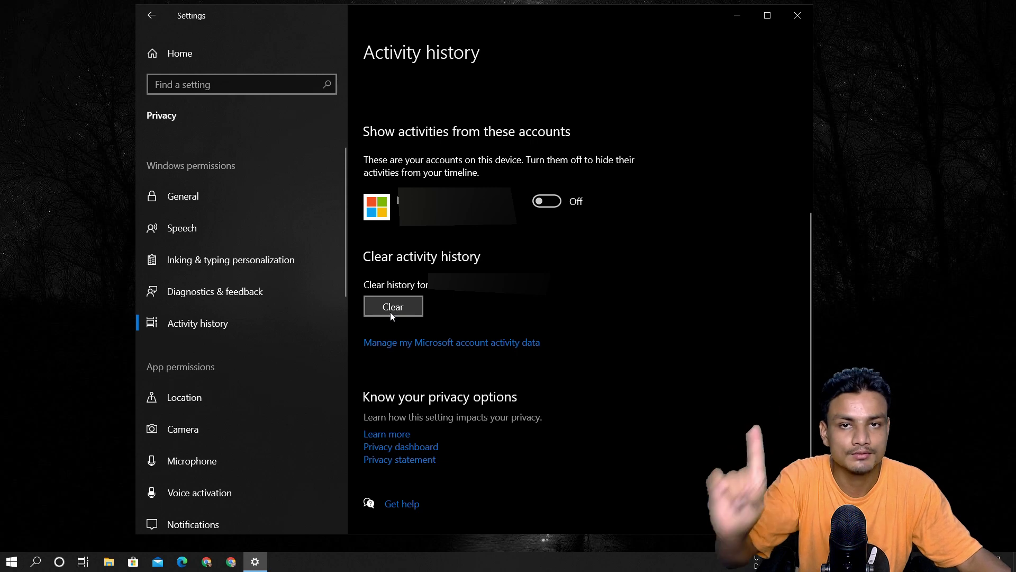
click(185, 397)
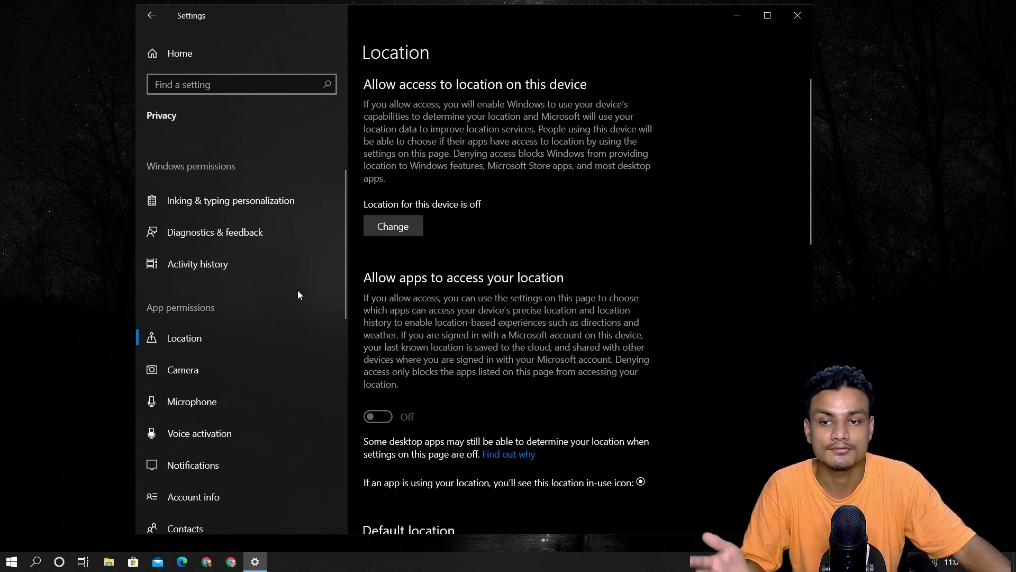
Leave device-wide location access Off and close the location access flyout
click(411, 227)
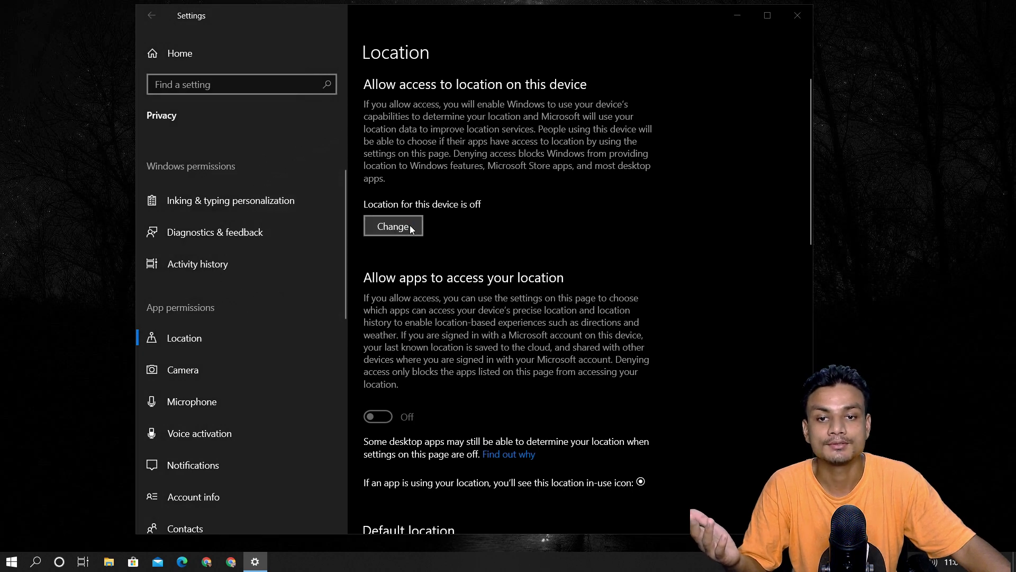
click(571, 244)
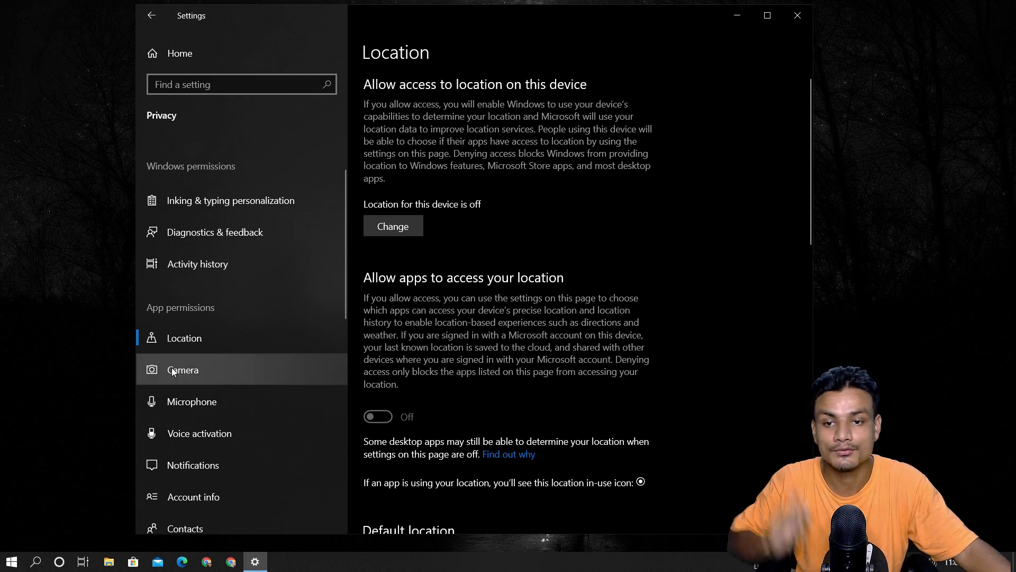
scroll(187, 351, down, 2)
Step through the Camera, Microphone and Voice activation privacy pages
click(198, 310)
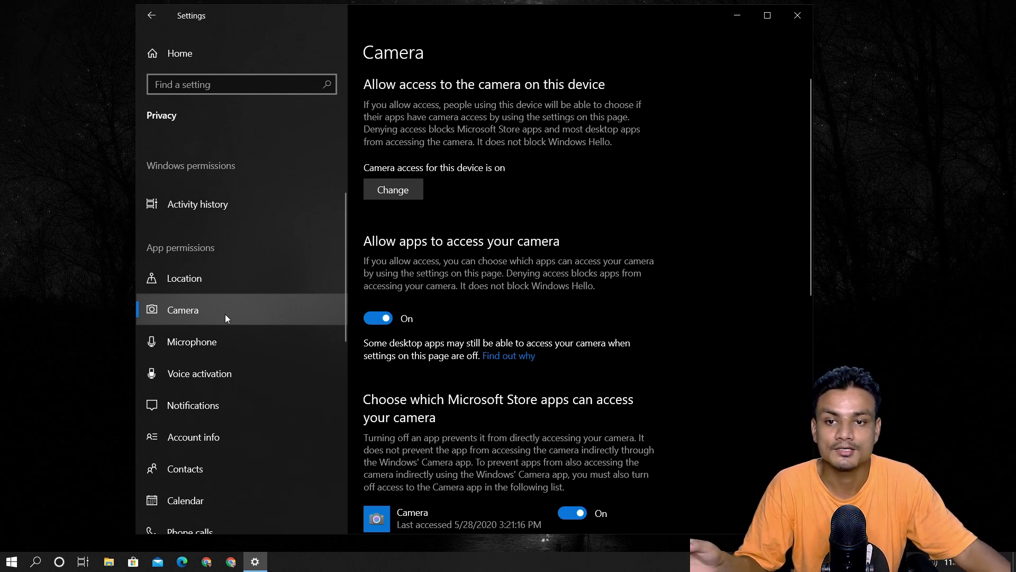
click(213, 343)
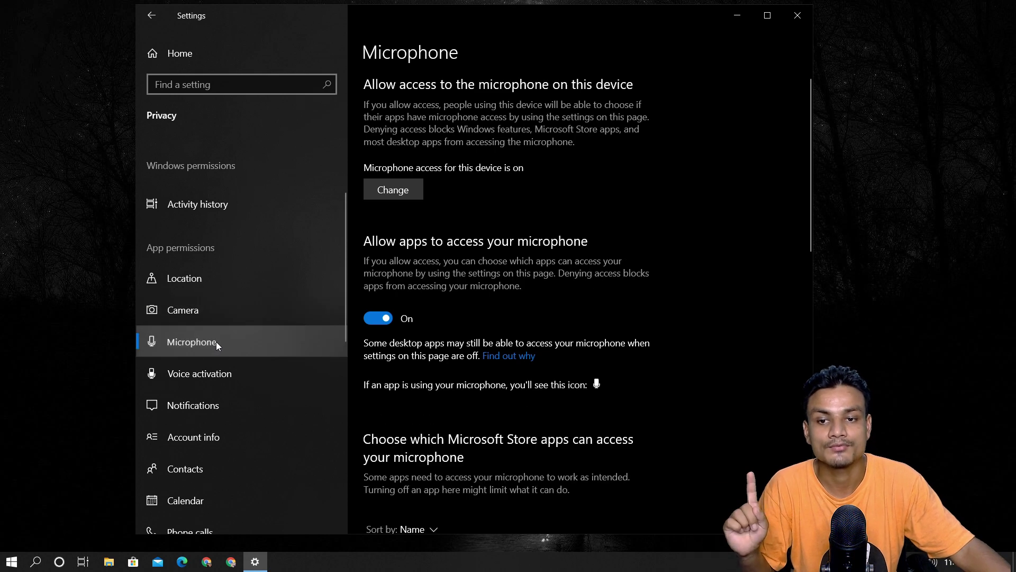
click(207, 369)
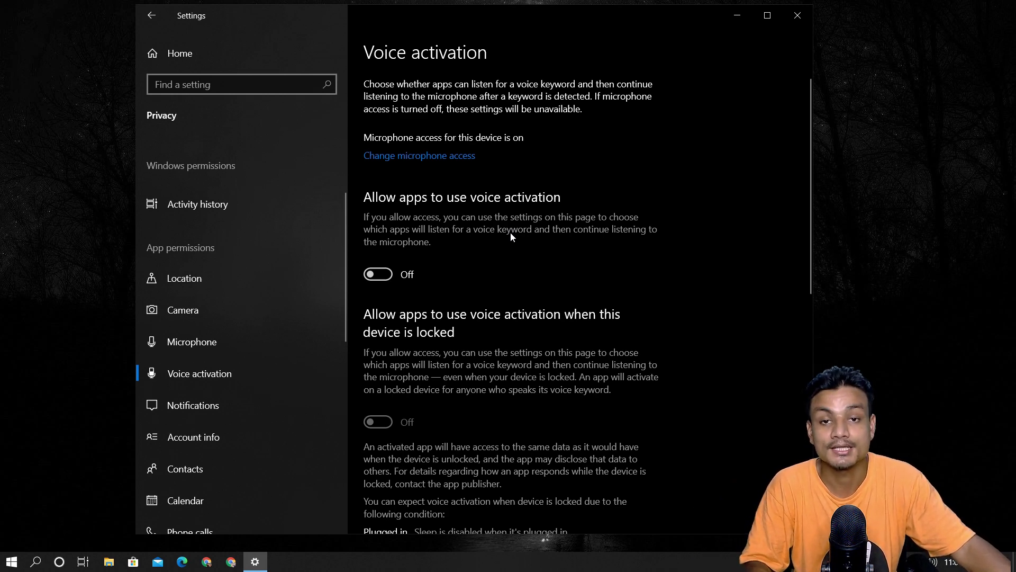
Review the Notifications, Account info, Contacts, Calendar, Phone calls and Call history permission pages
scroll(242, 372, down, 1)
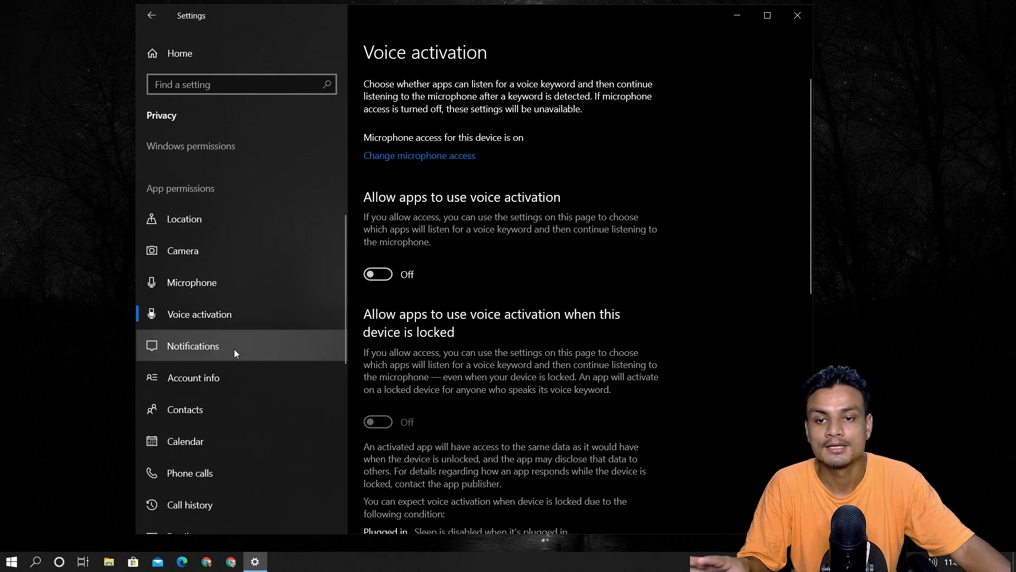
click(233, 346)
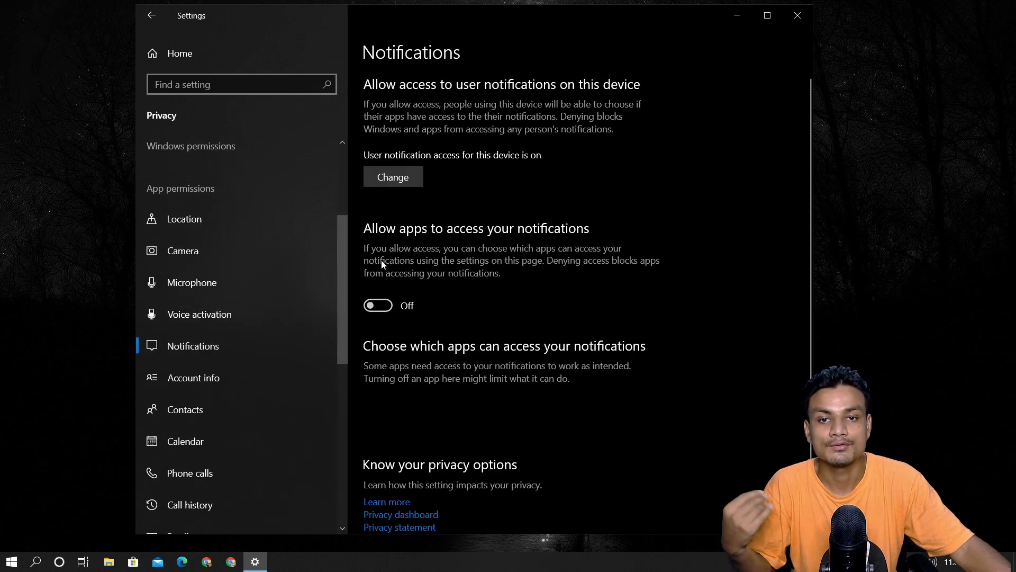
click(229, 372)
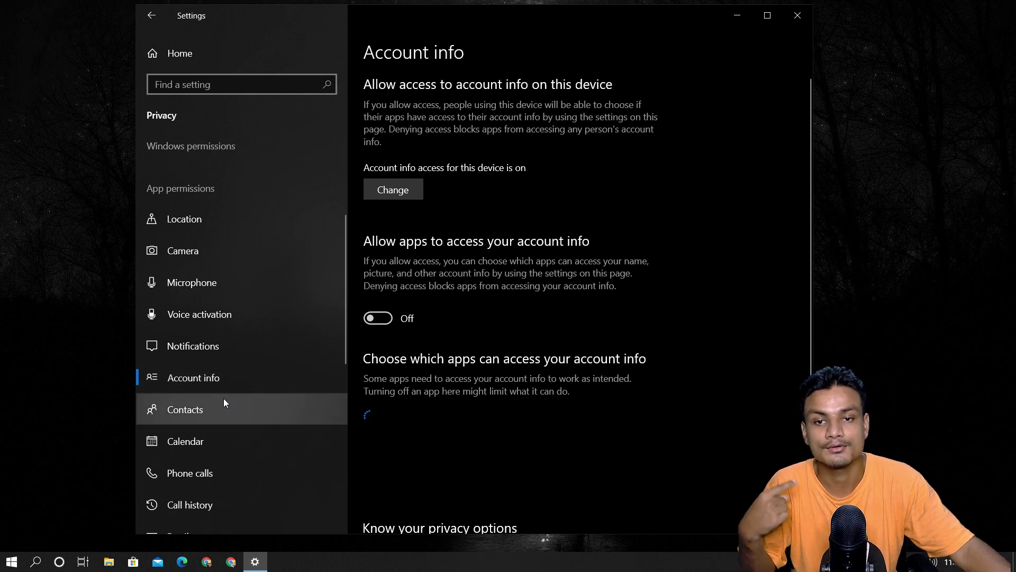
click(223, 402)
click(227, 391)
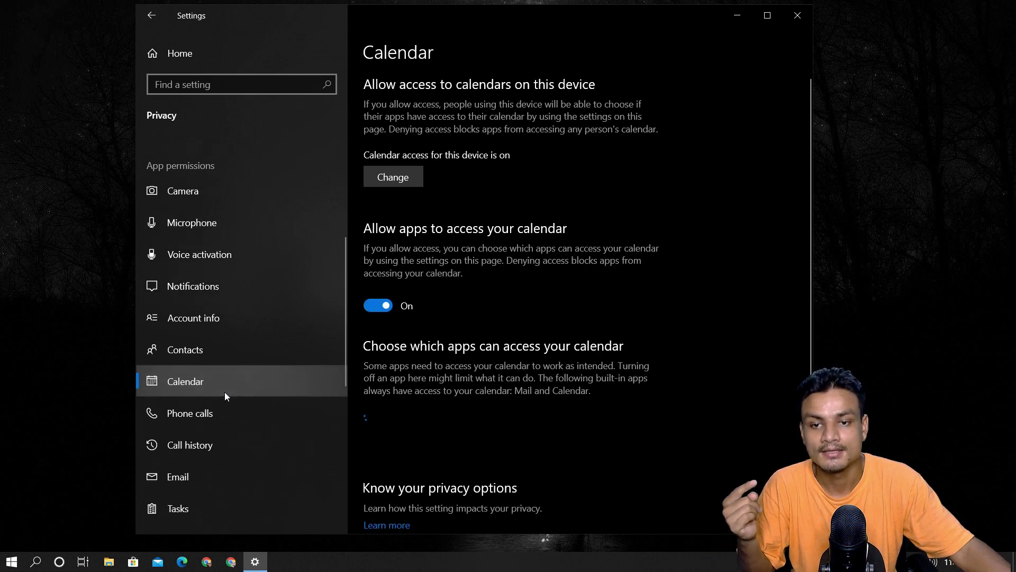
click(213, 413)
click(217, 391)
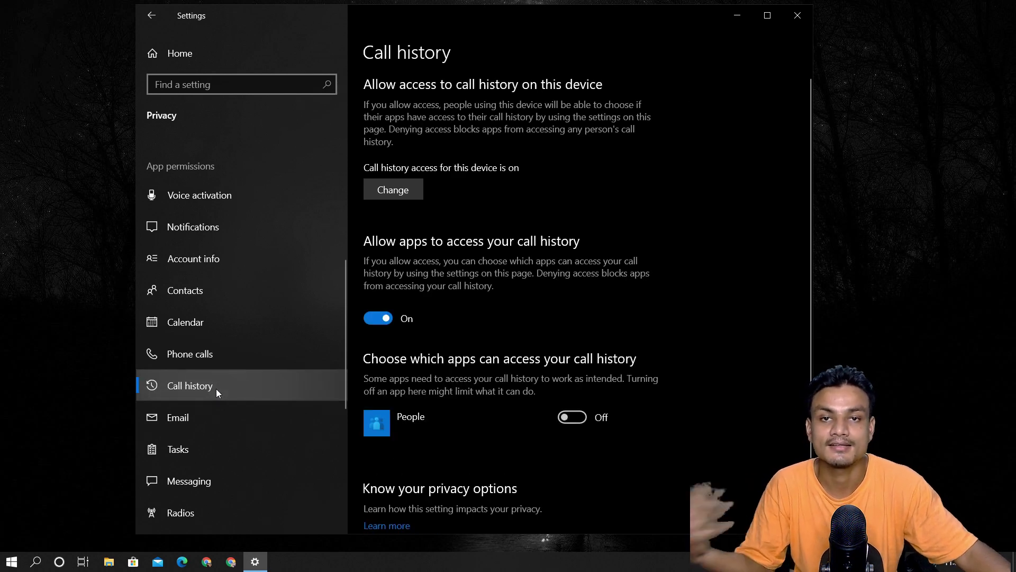
Review the Email, Tasks, Messaging and Radios pages, then go to Background apps
scroll(216, 388, down, 2)
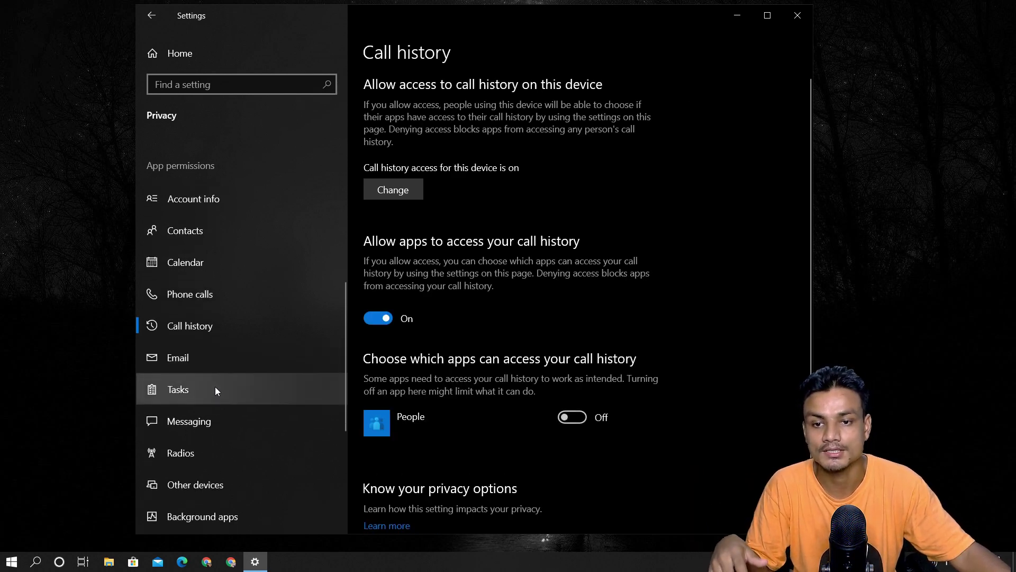
click(219, 345)
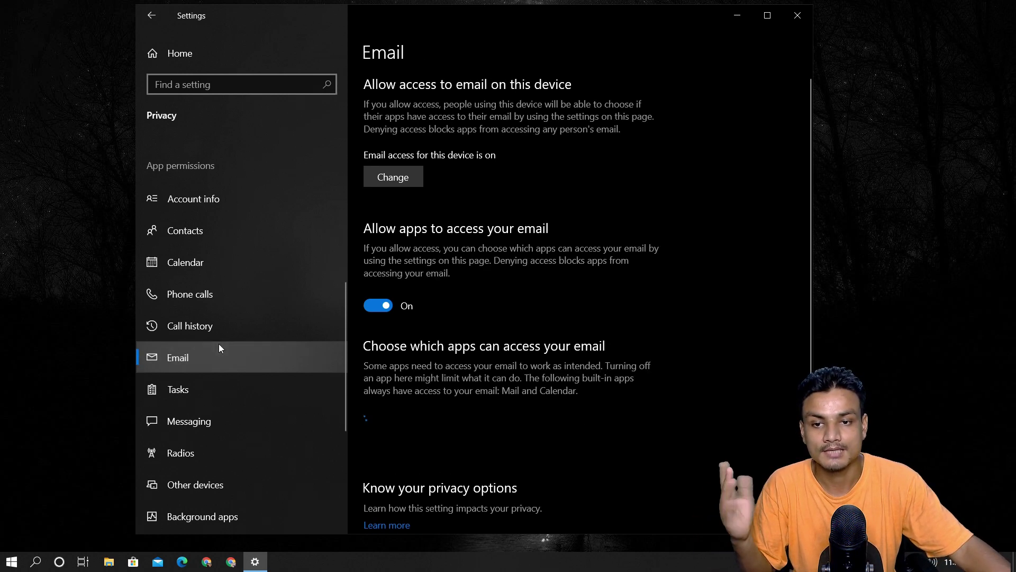
scroll(215, 344, down, 2)
click(214, 341)
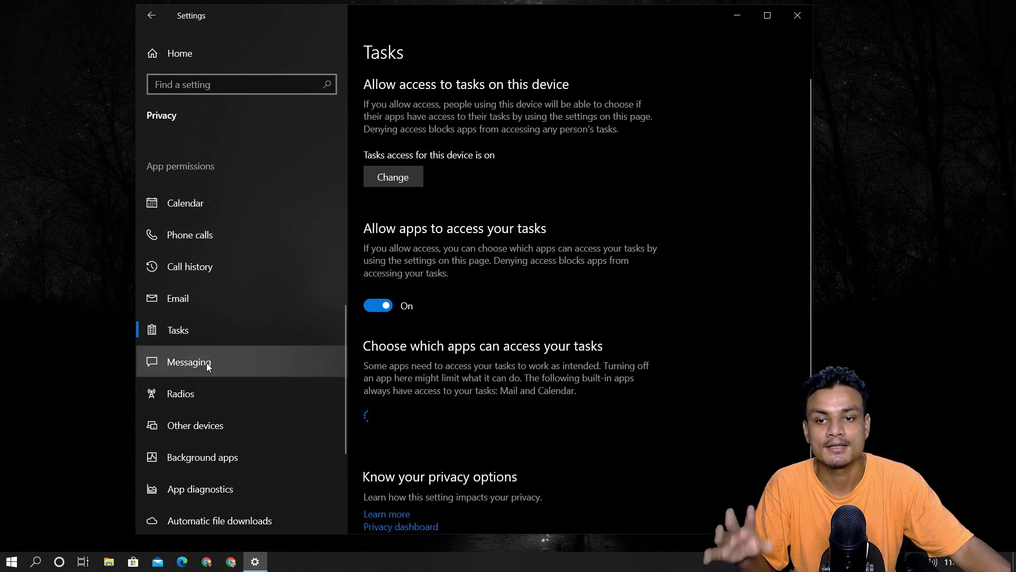
click(207, 363)
scroll(209, 365, down, 2)
click(209, 341)
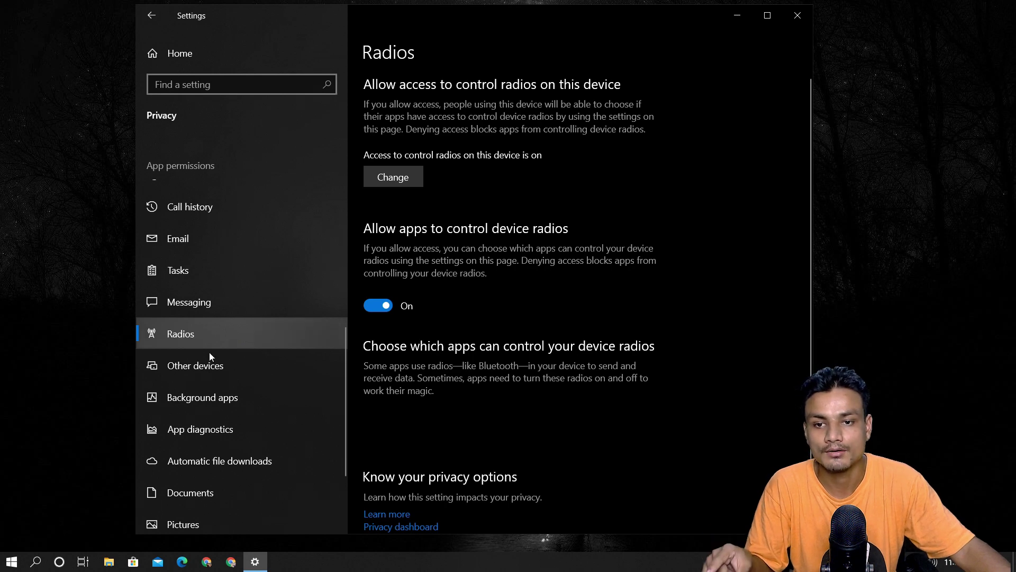
click(206, 396)
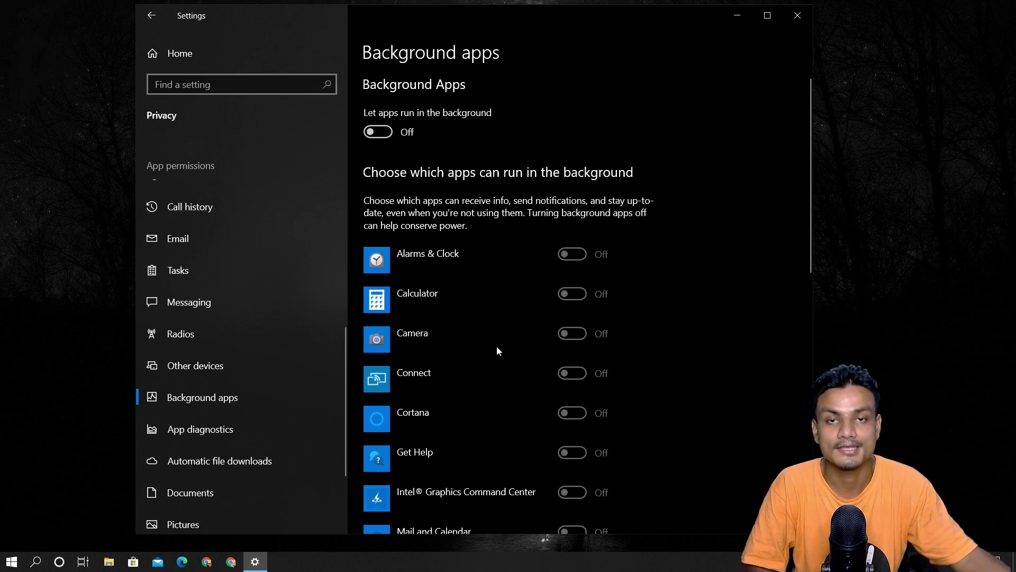
Switch 'Let apps run in the background' On, then back Off, browsing the app list
scroll(514, 313, down, 5)
scroll(514, 313, up, 4)
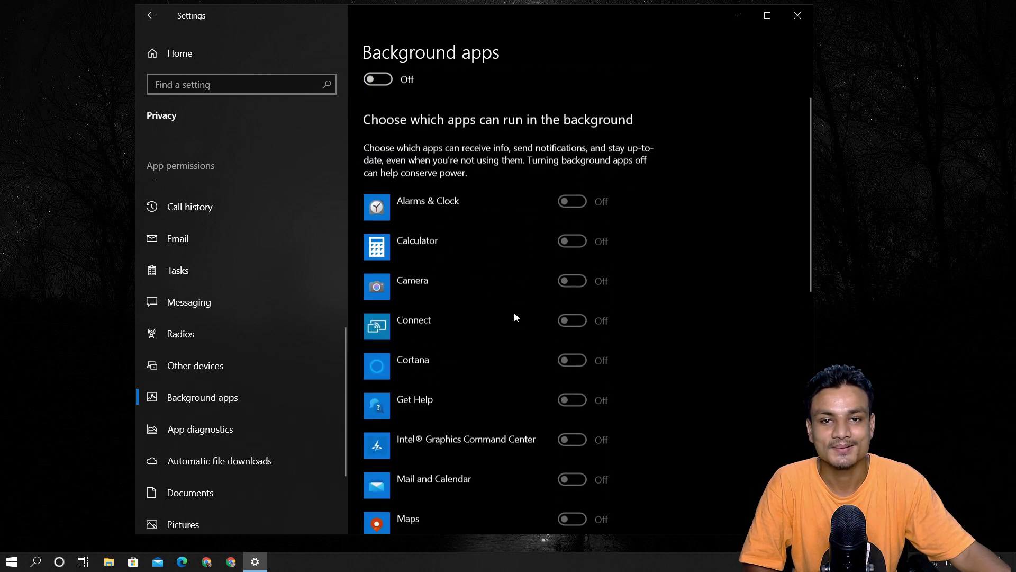
scroll(514, 313, up, 1)
click(378, 132)
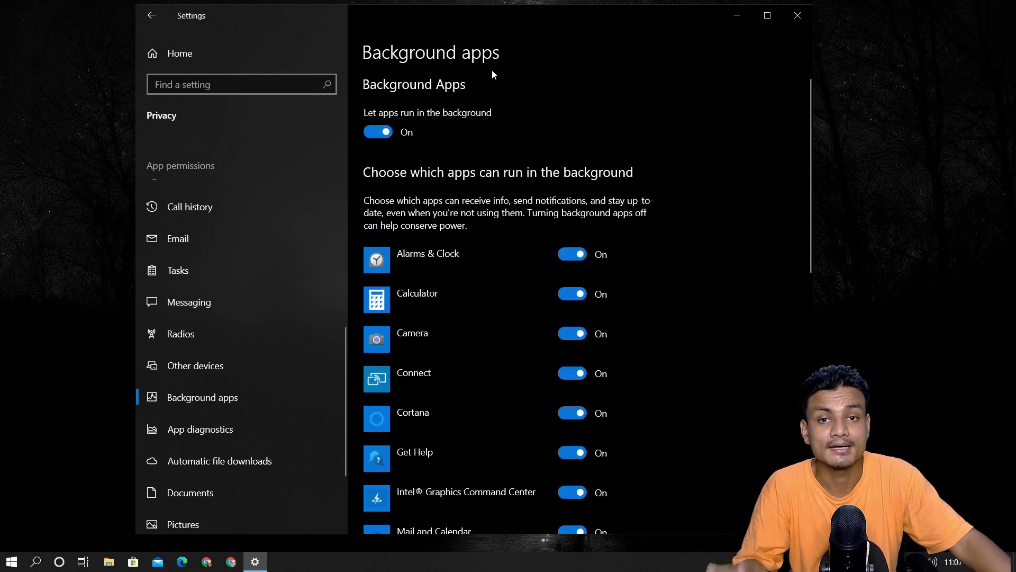
scroll(488, 286, down, 3)
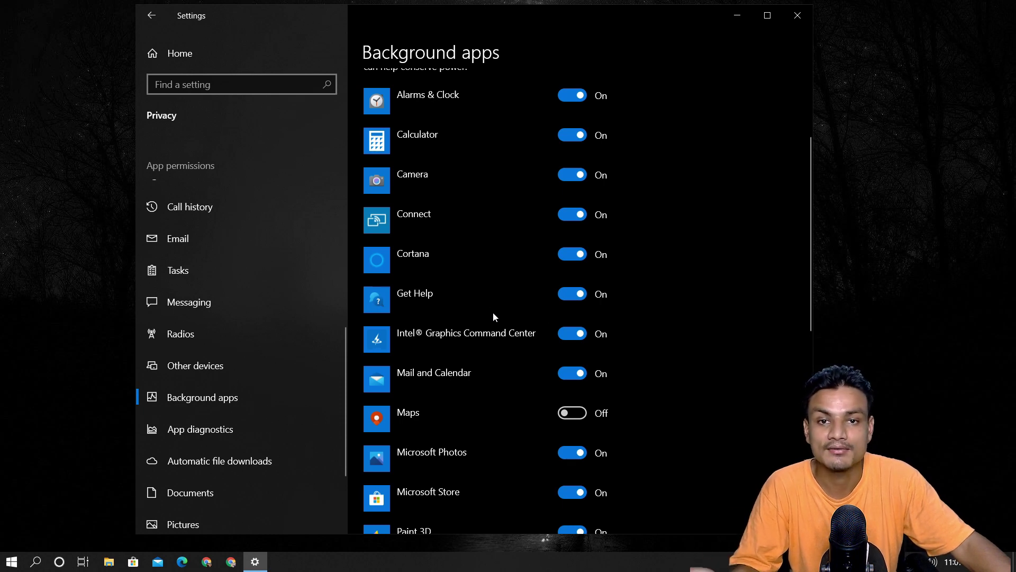
scroll(493, 316, down, 3)
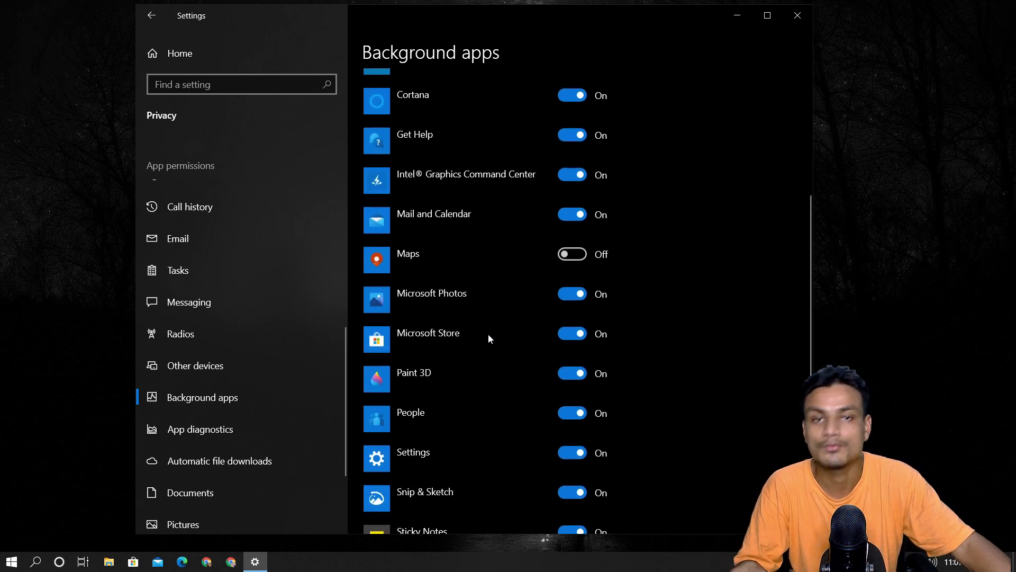
scroll(490, 332, down, 3)
scroll(484, 392, up, 10)
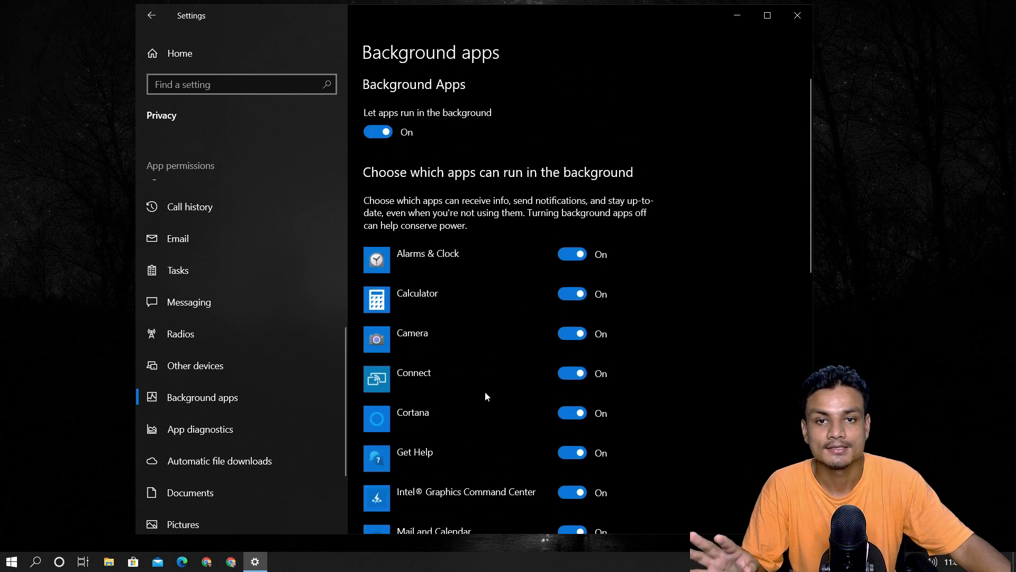
click(381, 135)
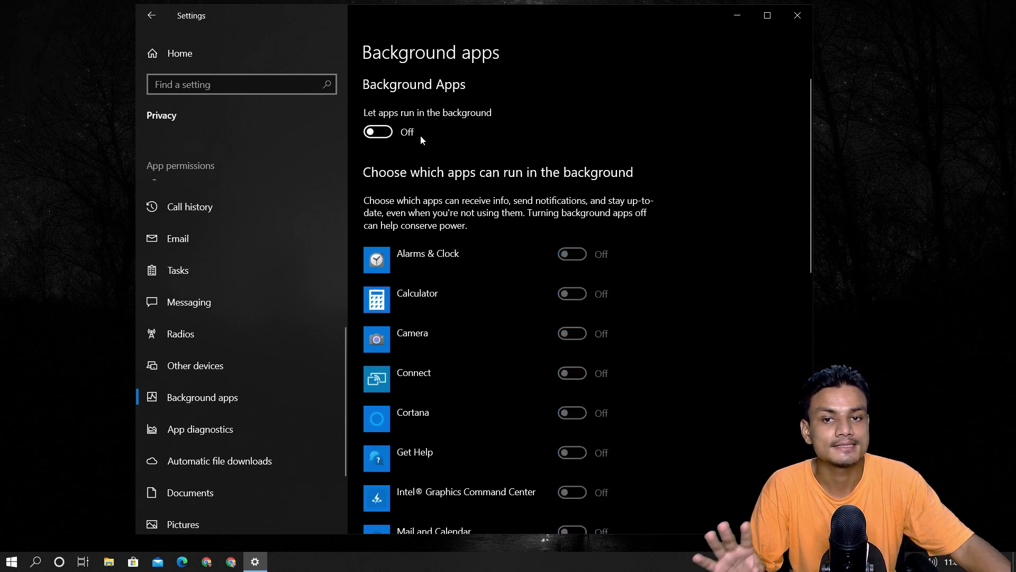
scroll(491, 316, down, 3)
scroll(492, 349, down, 7)
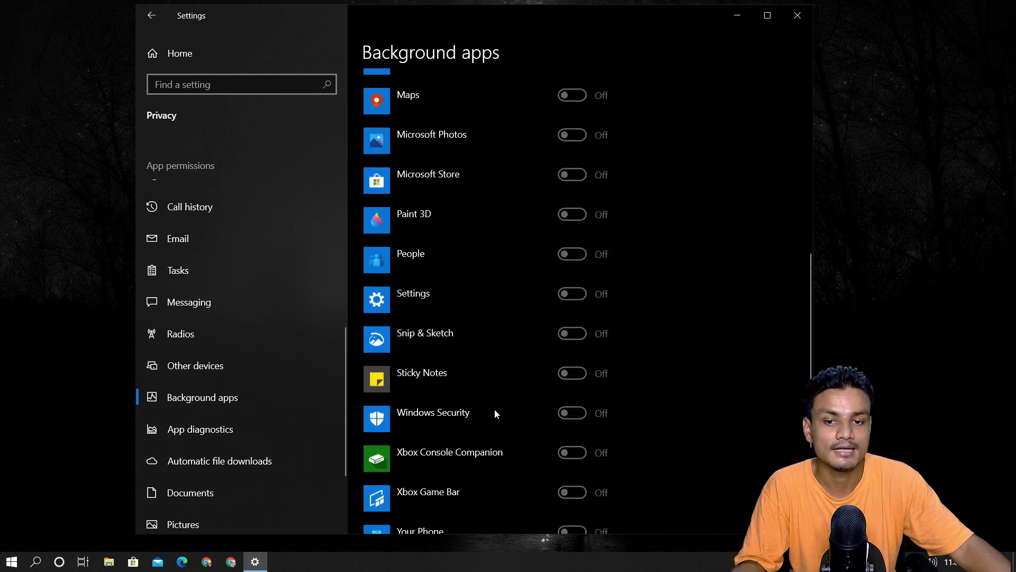
scroll(495, 418, up, 10)
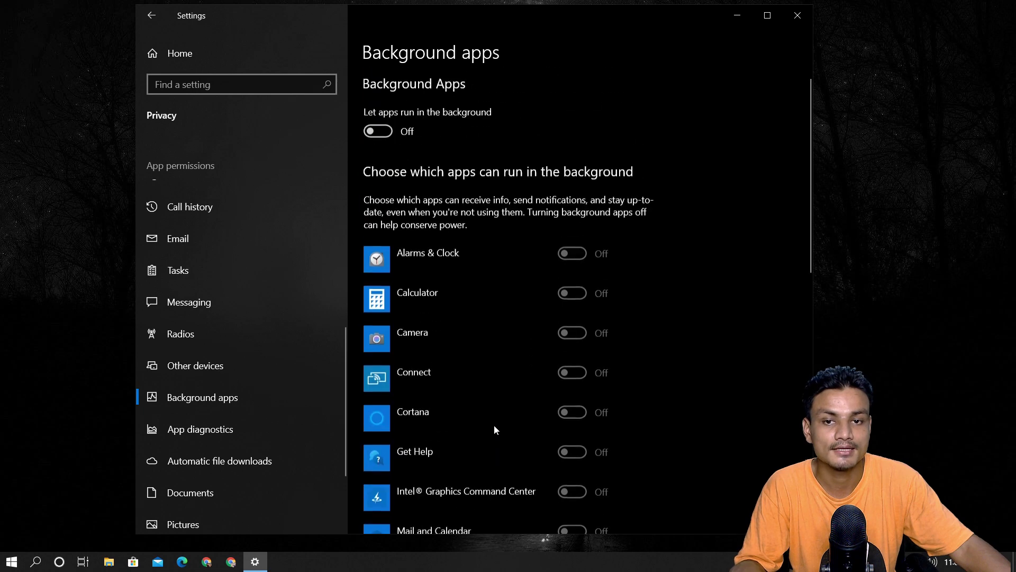
Re-enable background apps and turn off Alarms & Clock, Calculator, Camera, Connect, Cortana, Get Help, Intel Graphics Command Center
click(380, 132)
scroll(604, 256, down, 2)
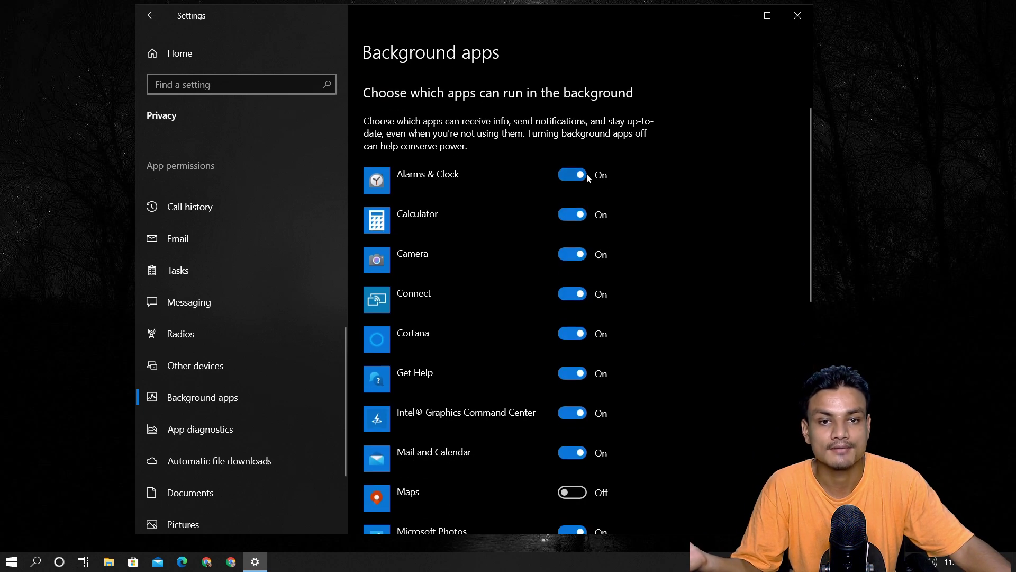
click(581, 175)
click(572, 216)
click(572, 255)
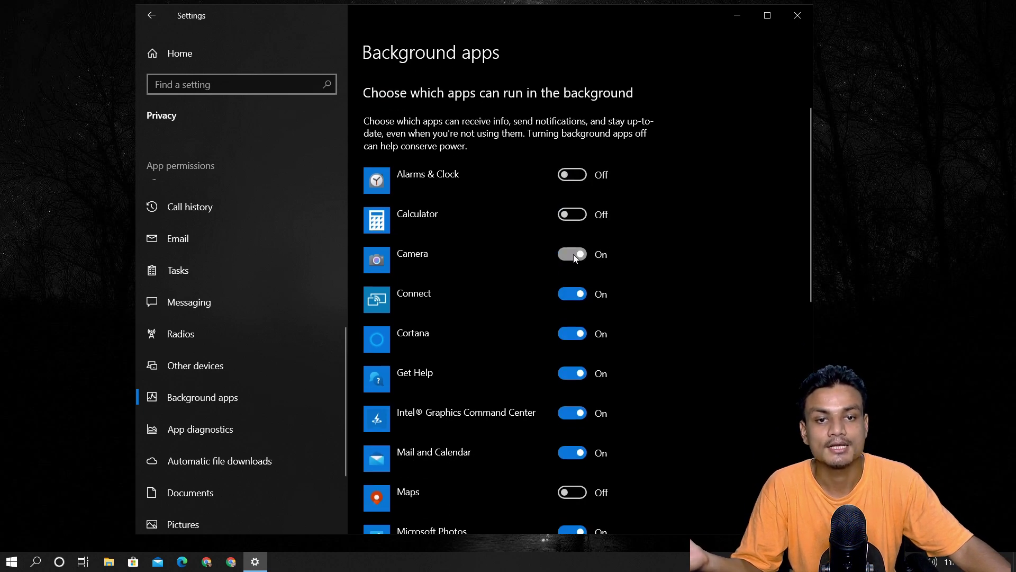
click(572, 295)
click(572, 334)
click(572, 374)
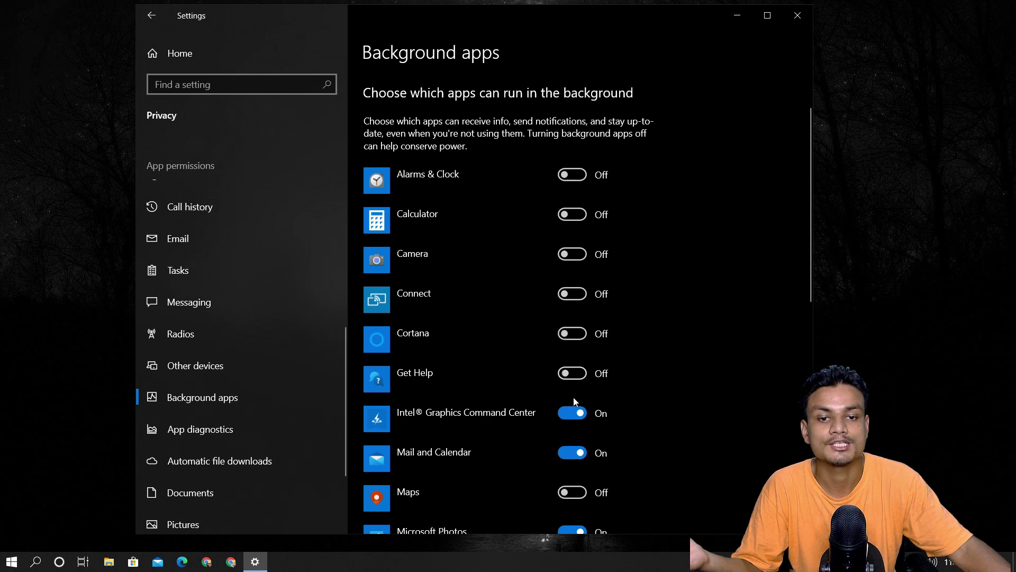
click(571, 415)
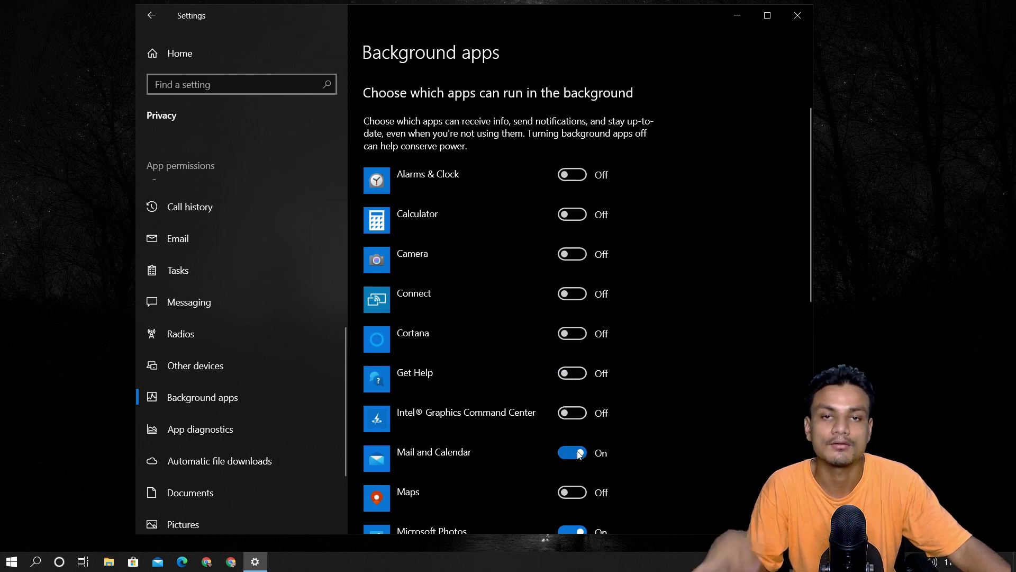
Turn 'Let apps run in the background' Off and go to App diagnostics
scroll(576, 349, up, 2)
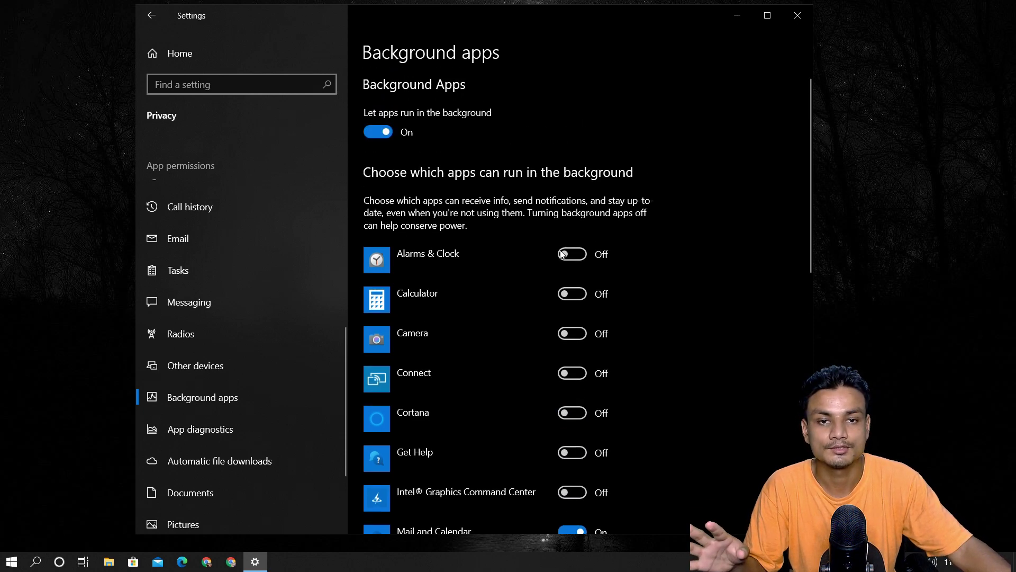
click(383, 135)
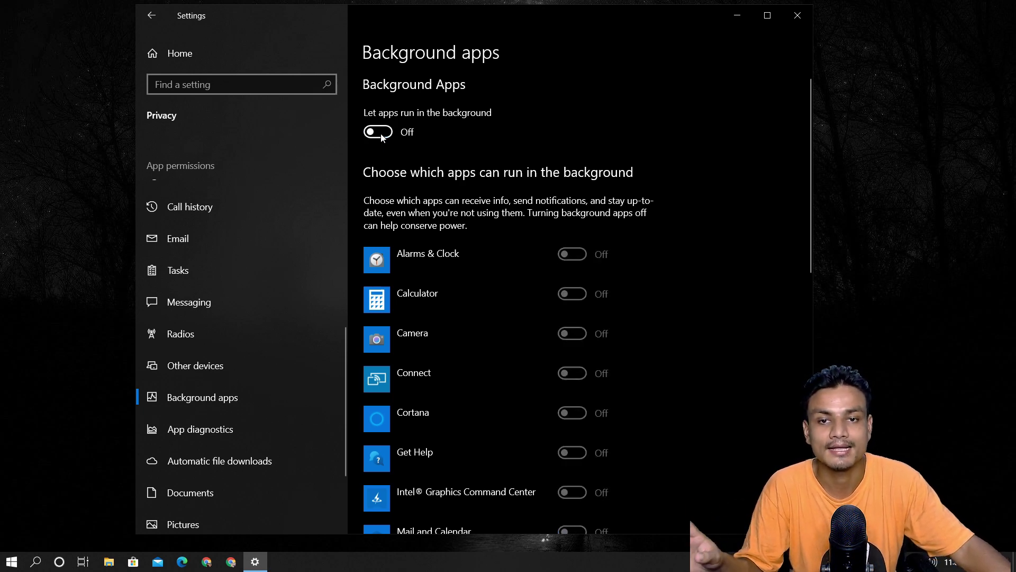
scroll(511, 320, down, 3)
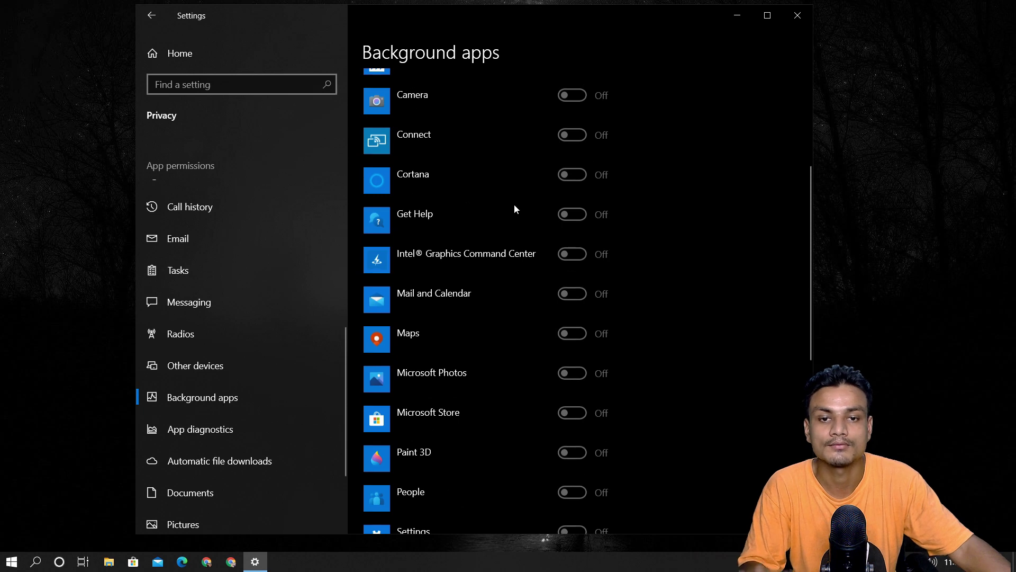
click(249, 429)
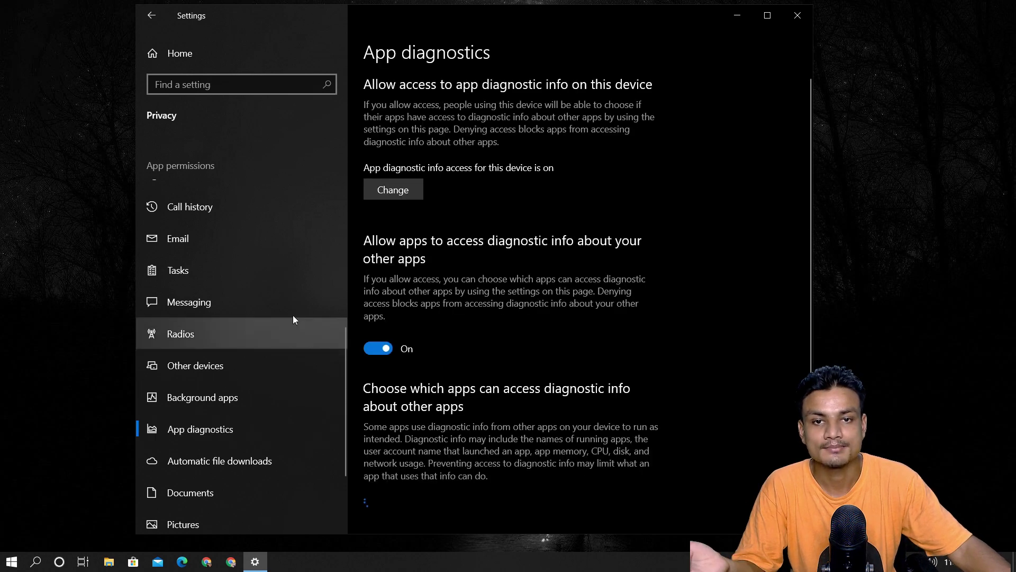
Review Automatic file downloads, Documents and Pictures, toggling Paint 3D's pictures access off and back on
scroll(286, 329, down, 2)
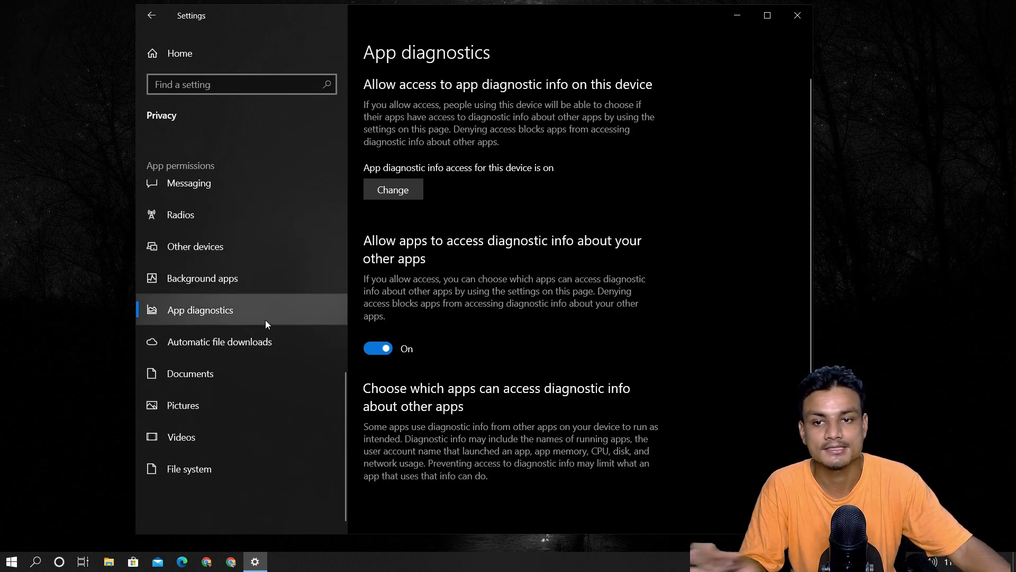
click(262, 343)
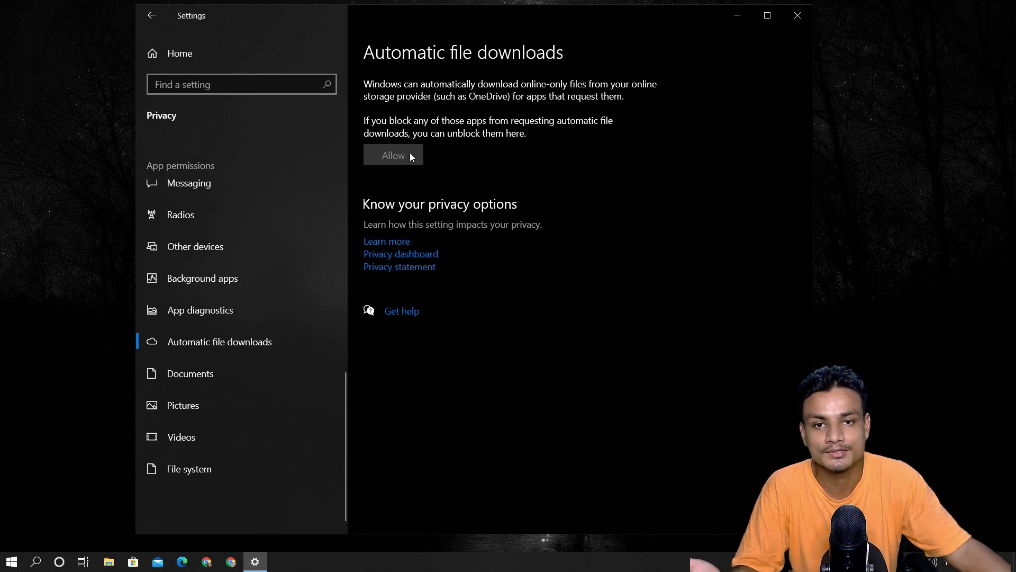
click(239, 364)
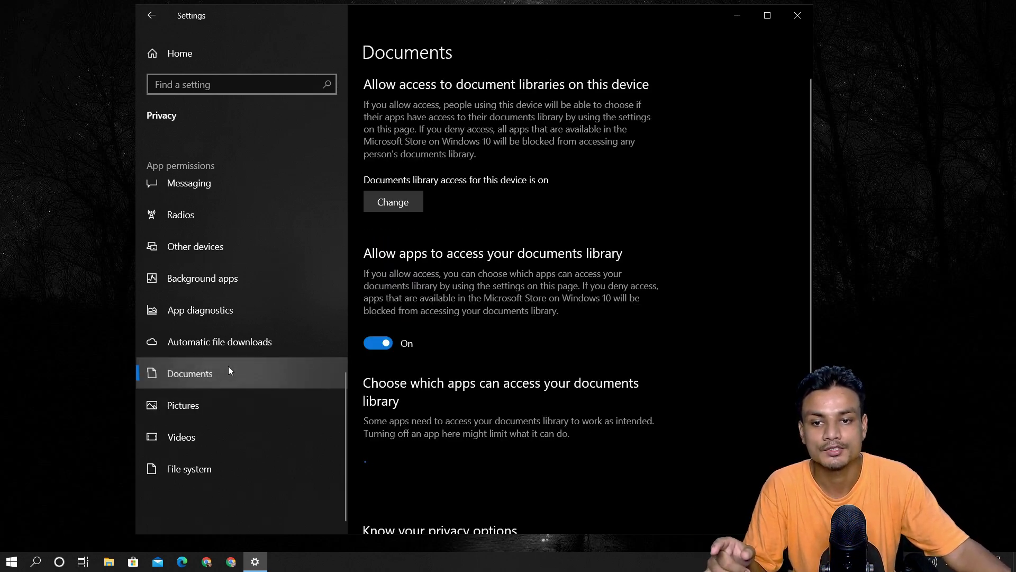
click(218, 405)
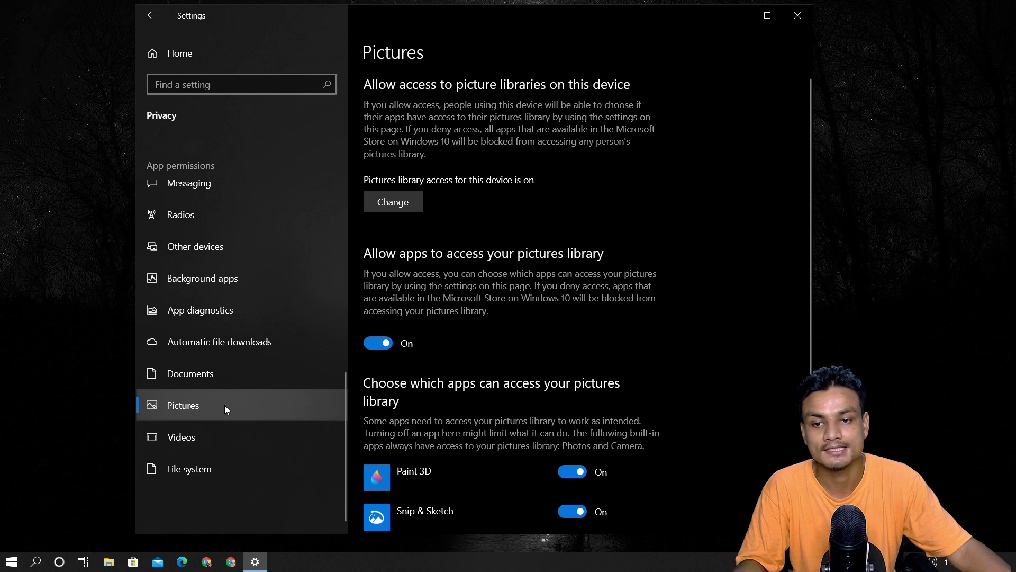
scroll(224, 406, down, 1)
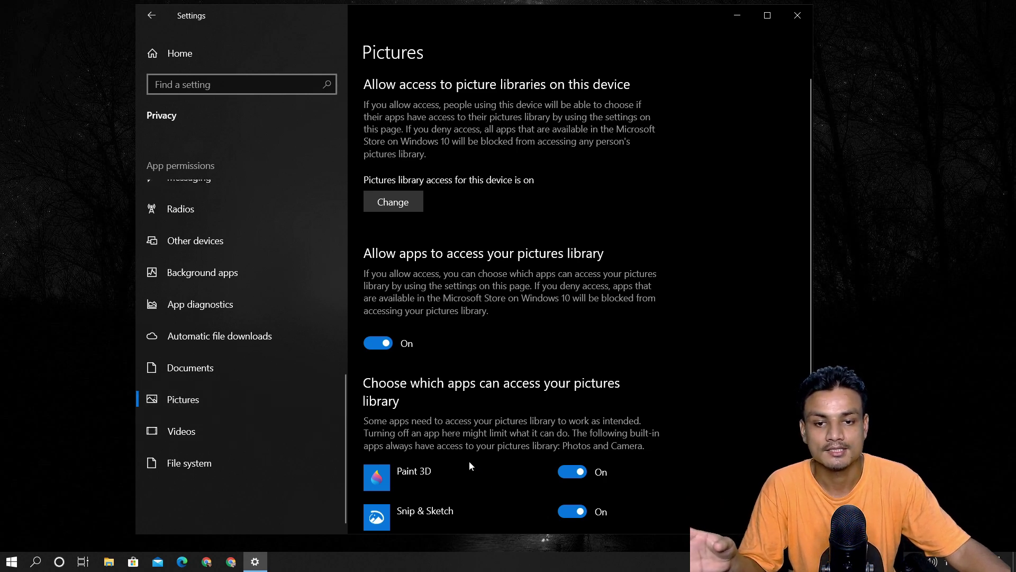
scroll(442, 335, down, 3)
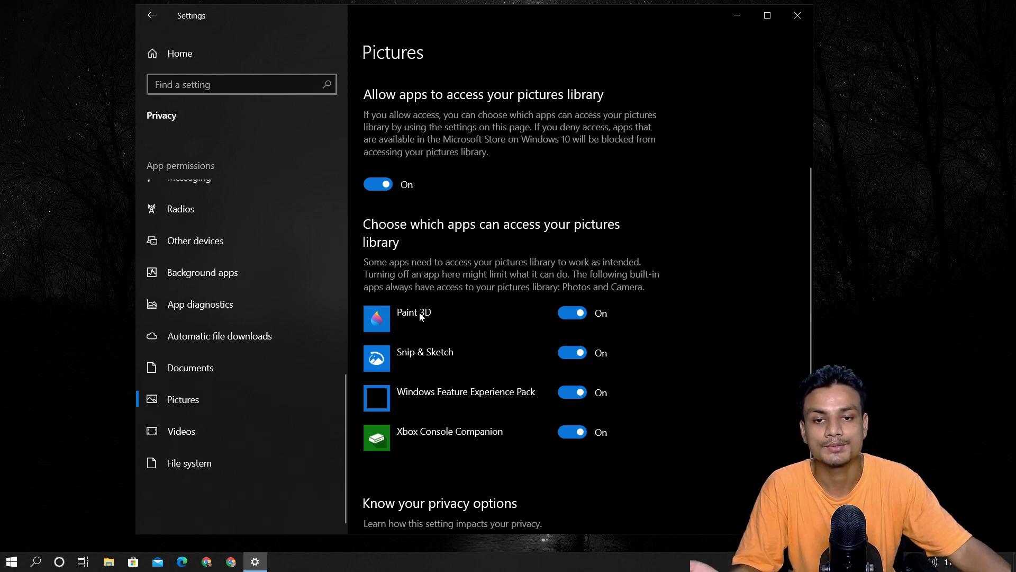
click(571, 313)
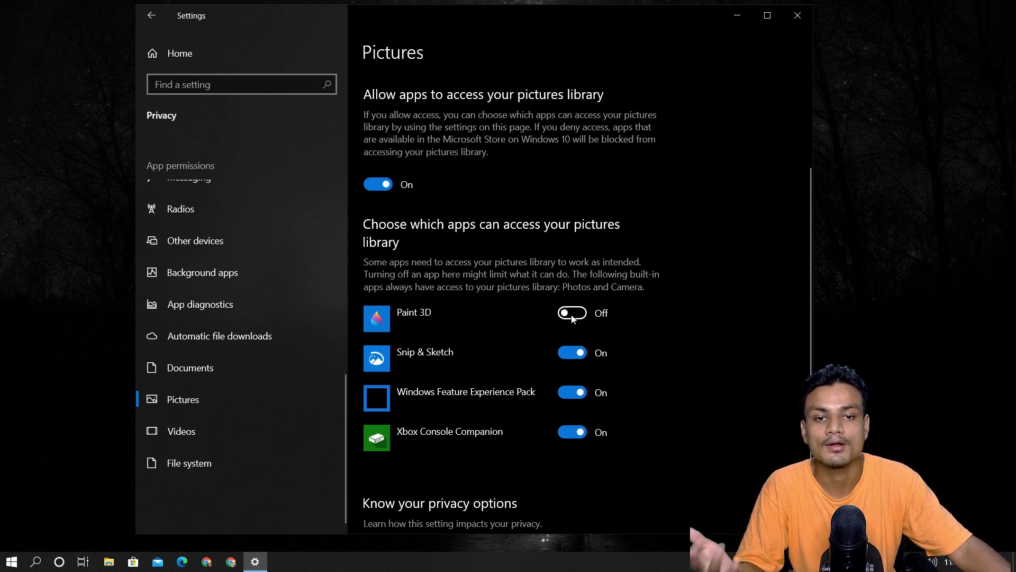
click(571, 313)
Review the Videos permission page, then the File system access page
click(183, 419)
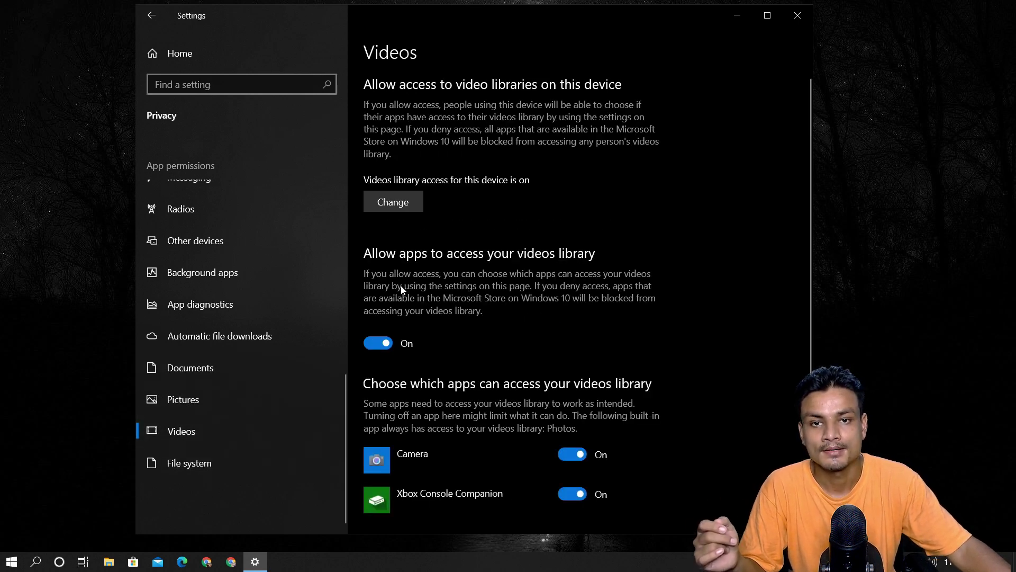
scroll(401, 285, down, 2)
click(216, 465)
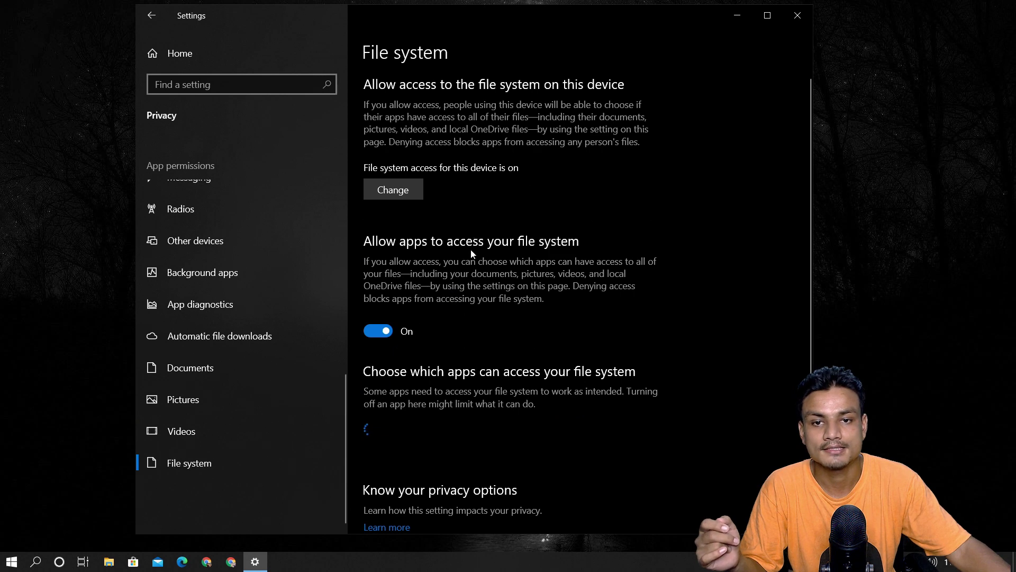
scroll(471, 249, down, 2)
scroll(455, 301, up, 2)
scroll(577, 312, down, 2)
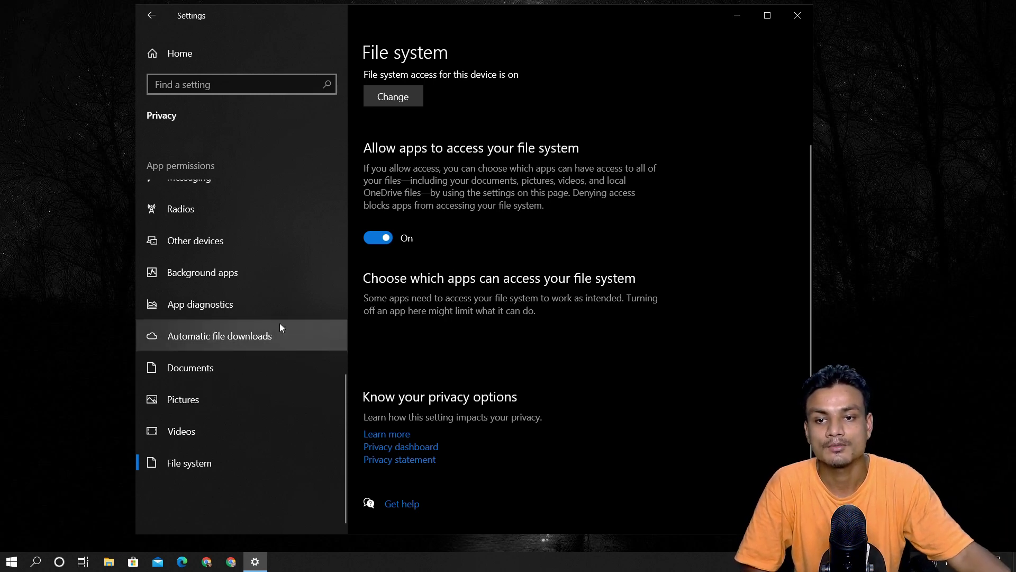
Review the Background apps privacy page to confirm background apps are off
click(247, 271)
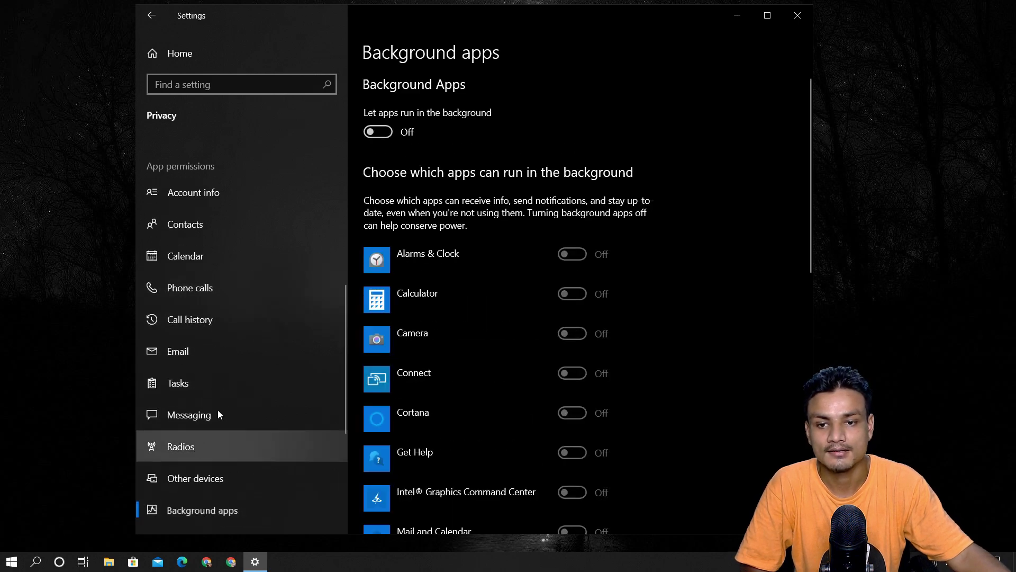
scroll(228, 381, up, 4)
scroll(266, 255, up, 3)
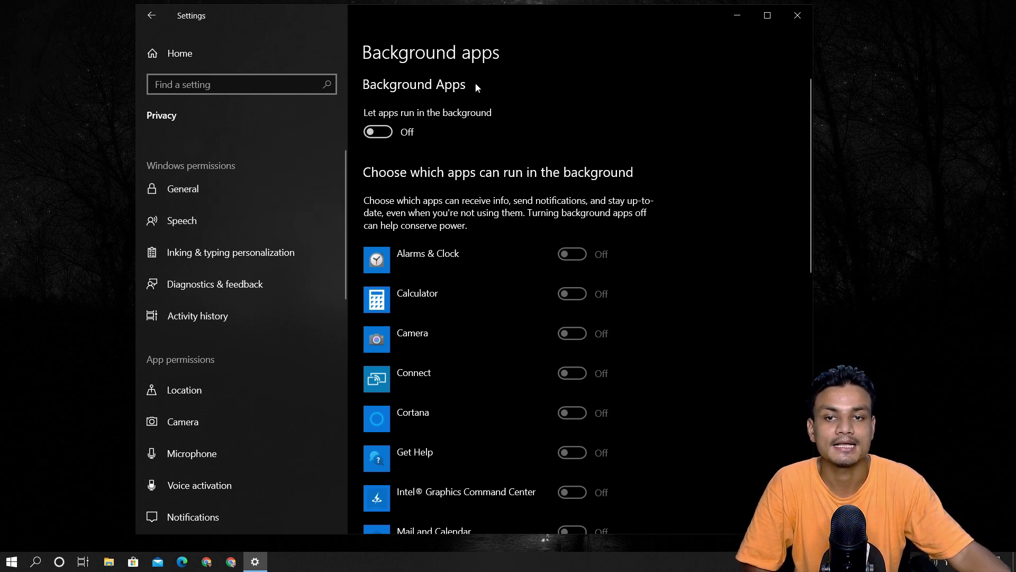
scroll(236, 434, down, 5)
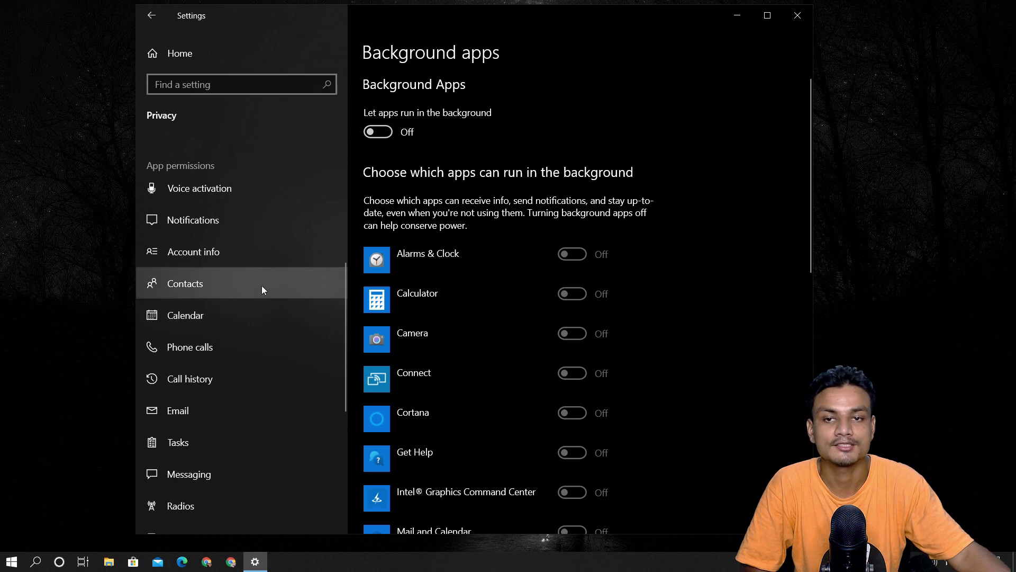
scroll(316, 249, down, 5)
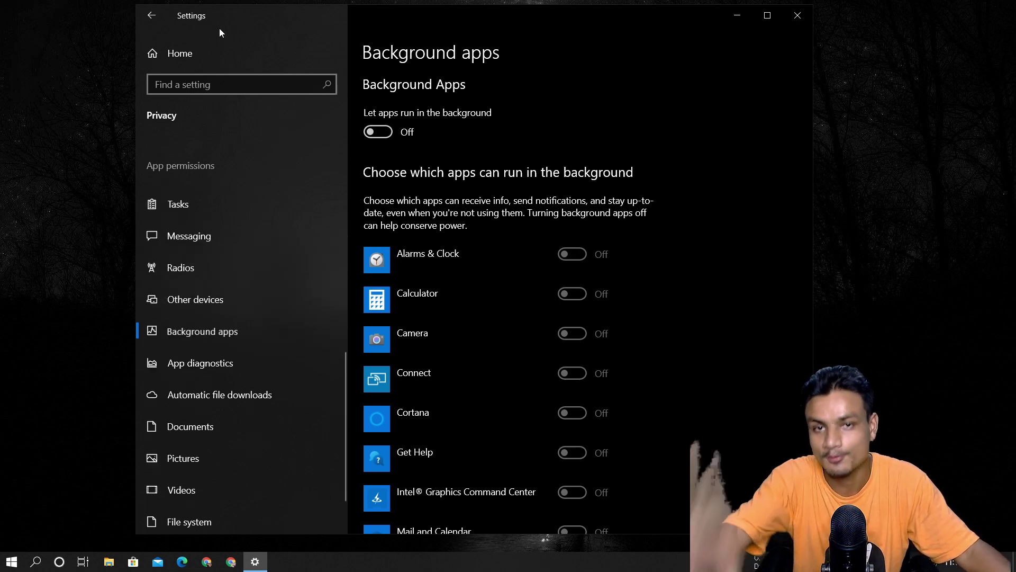
Confirm Xbox Game Bar is Off under Gaming, then return to the Settings home
click(151, 15)
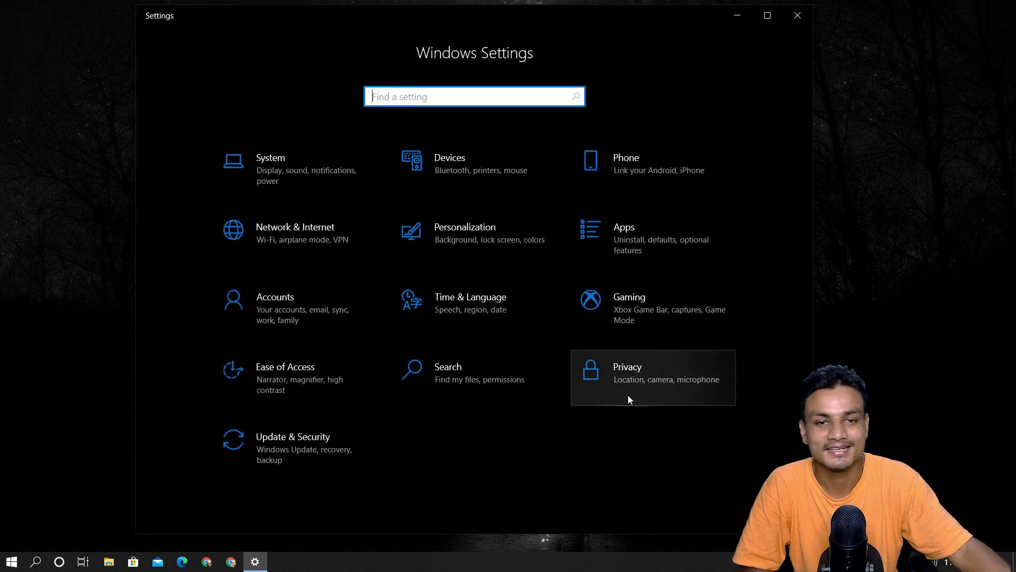
click(636, 315)
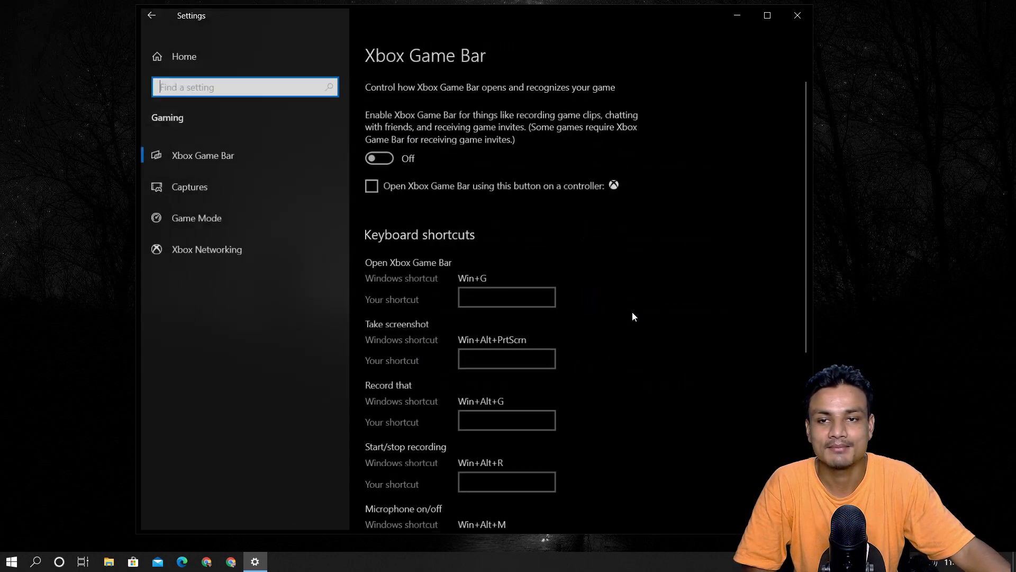
click(245, 160)
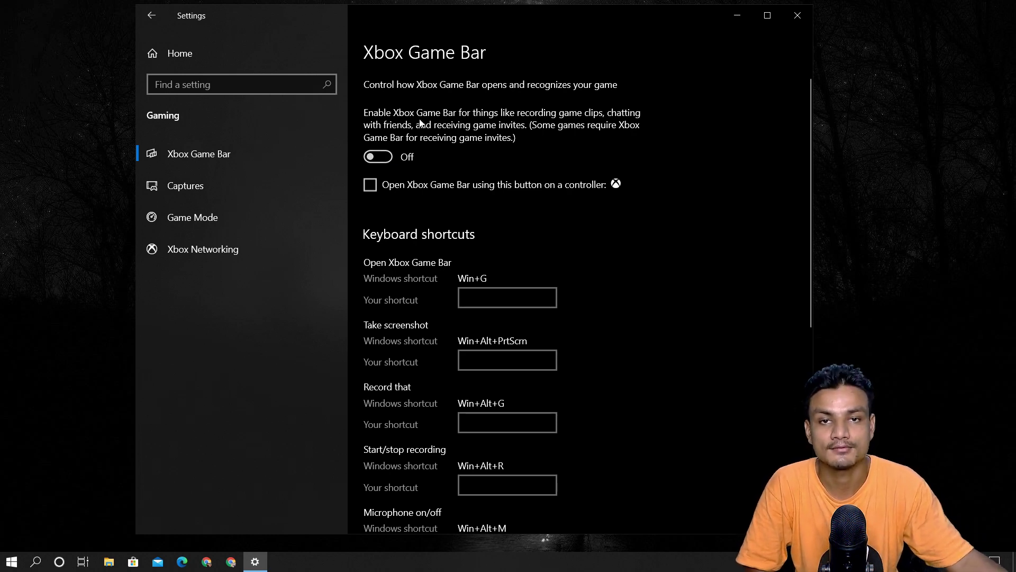
click(153, 16)
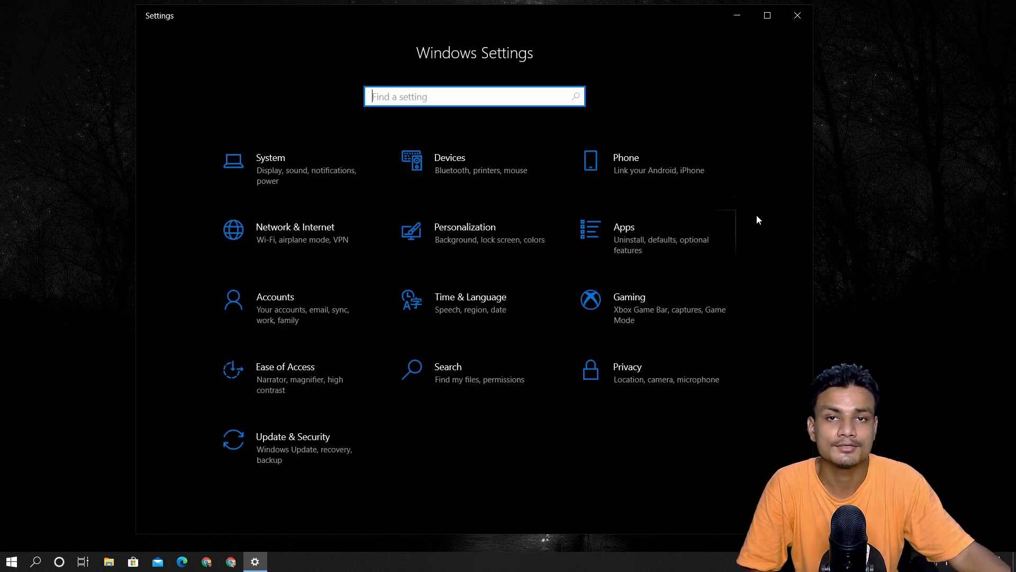
click(640, 225)
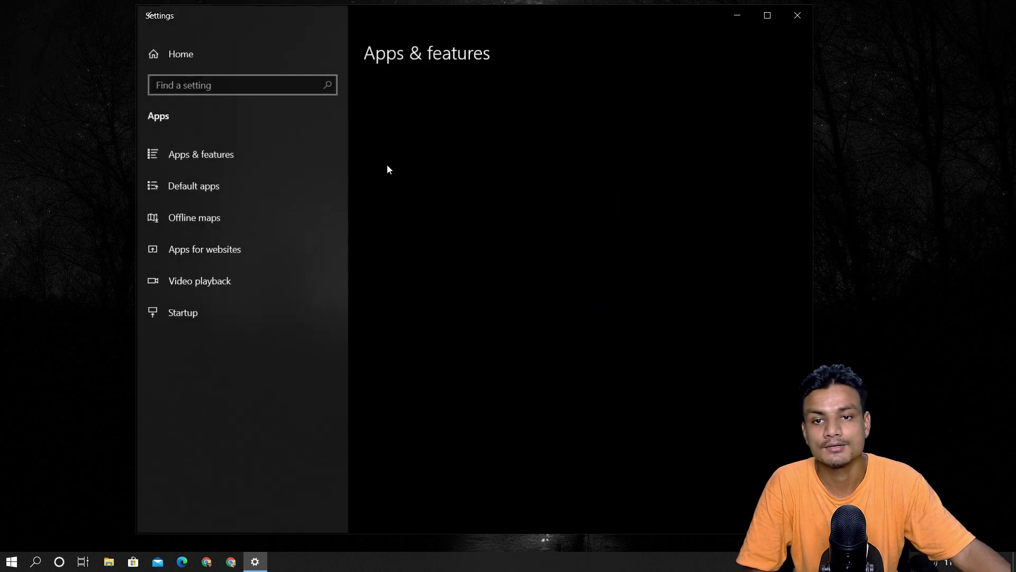
scroll(602, 319, down, 3)
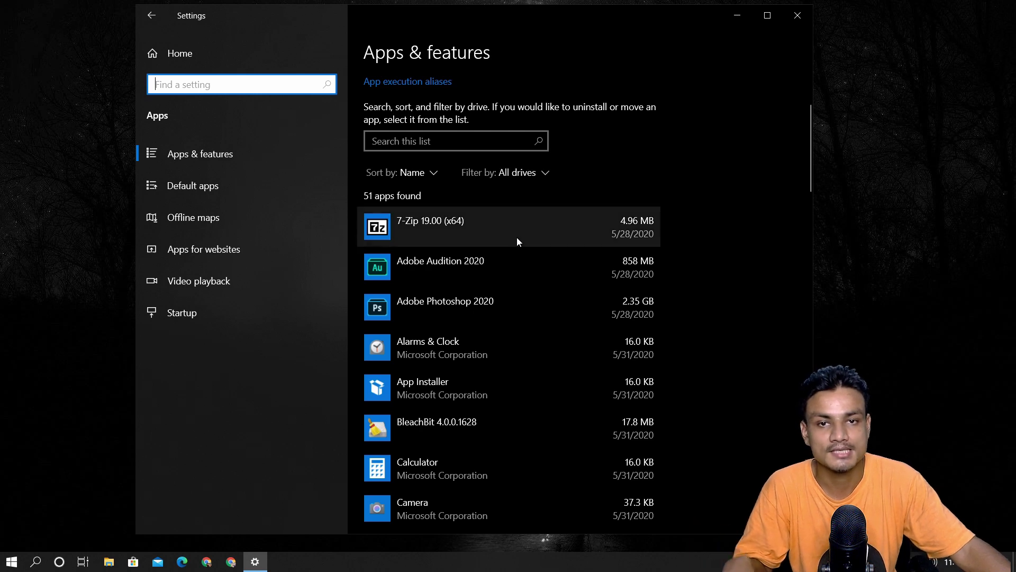
scroll(509, 265, down, 7)
scroll(524, 265, down, 2)
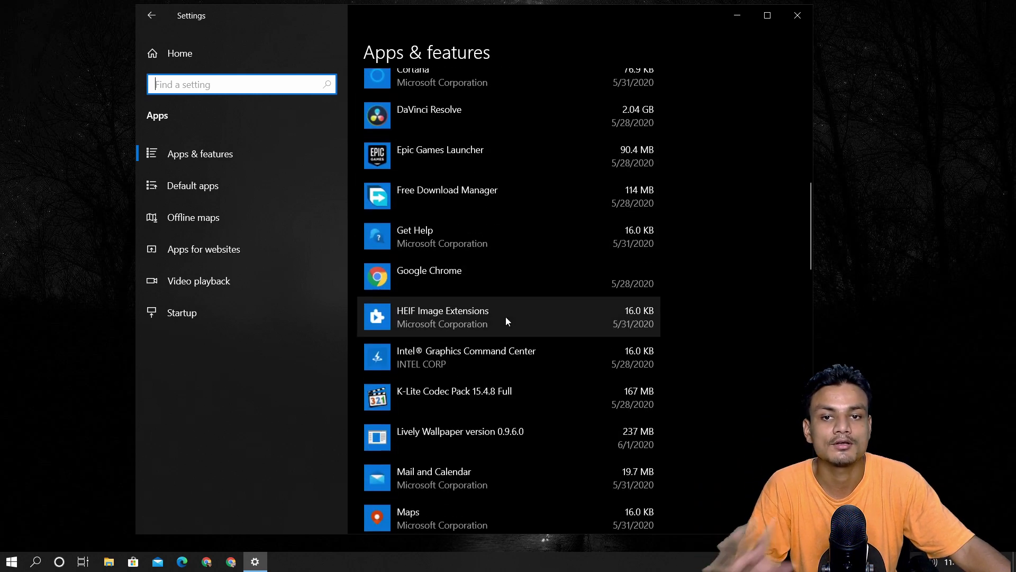
scroll(487, 349, down, 5)
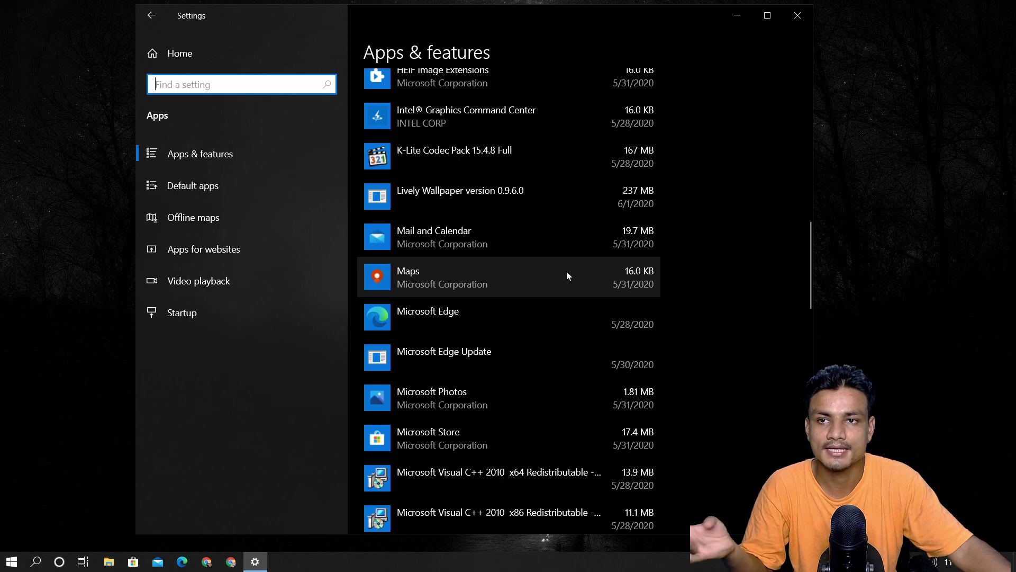
scroll(561, 283, down, 15)
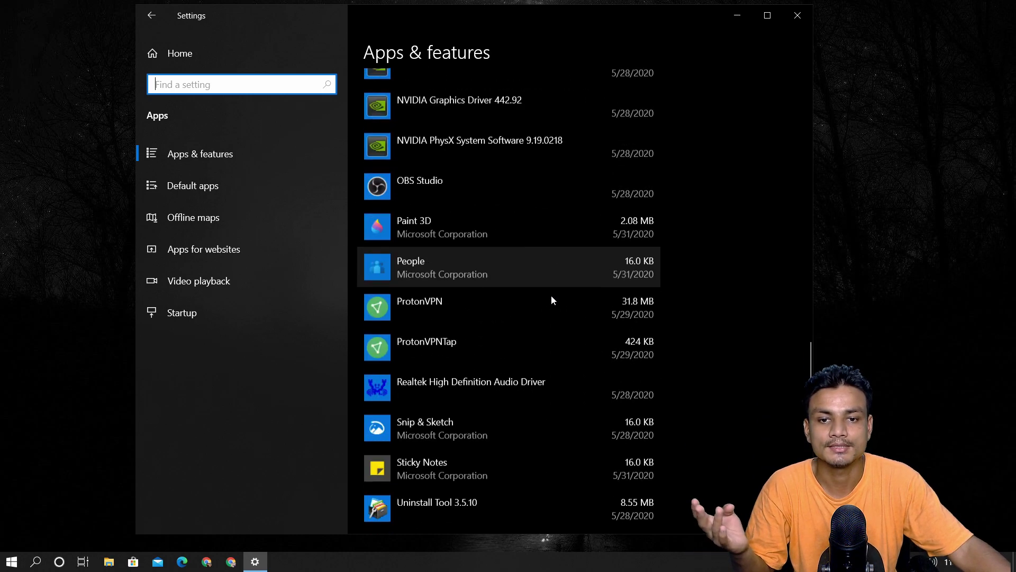
scroll(552, 301, down, 10)
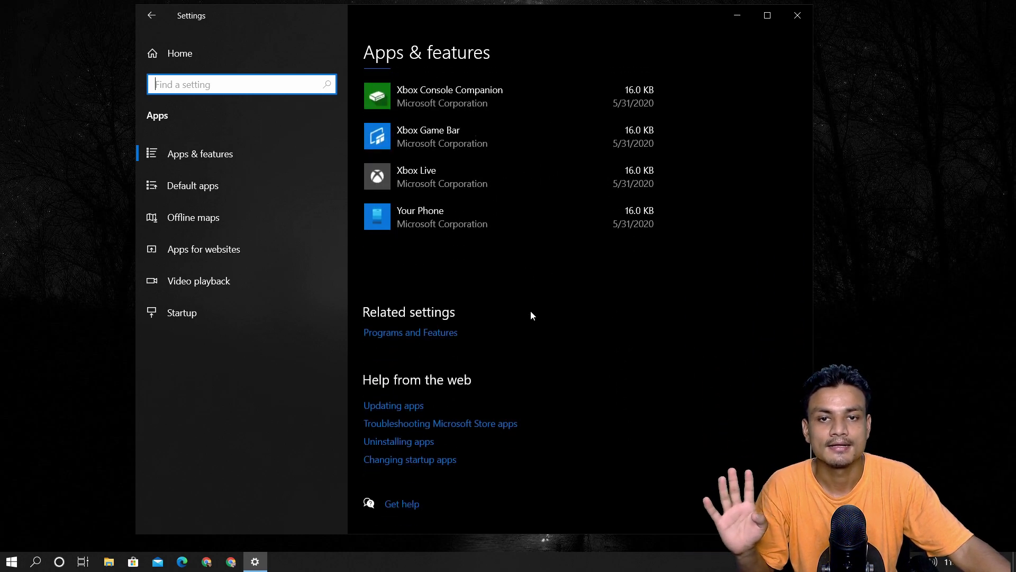
scroll(530, 310, up, 20)
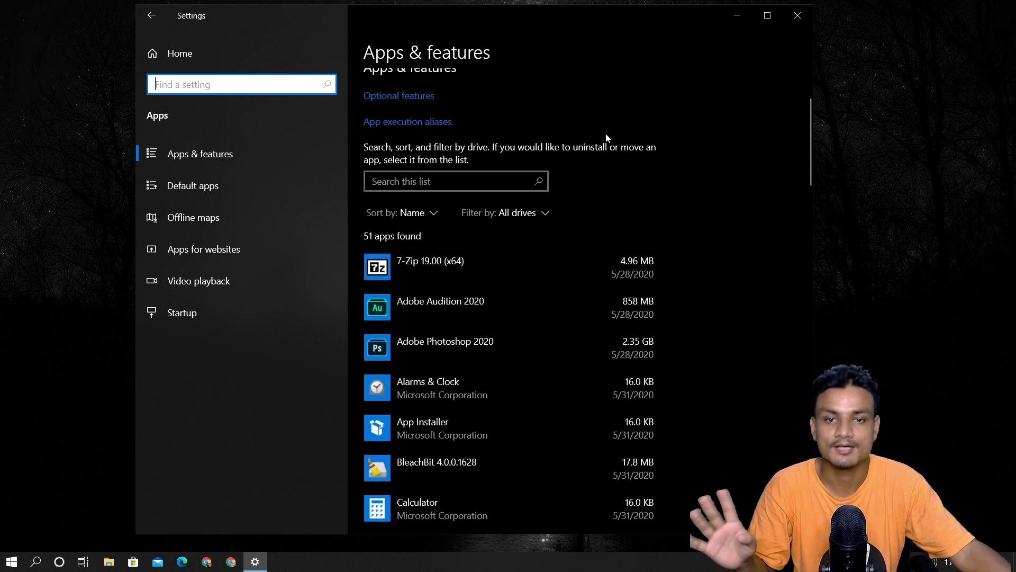
scroll(564, 317, down, 10)
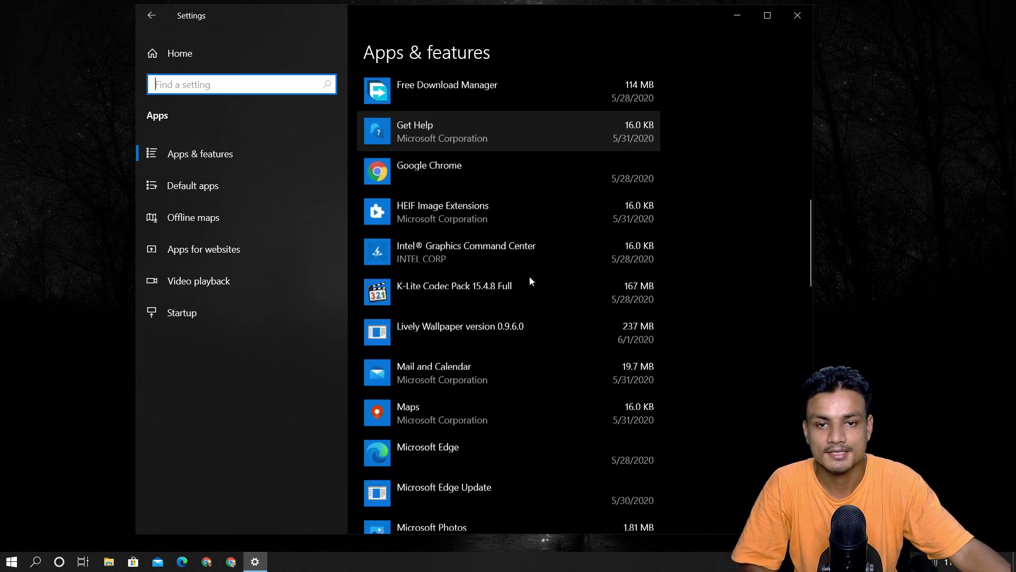
click(584, 129)
scroll(537, 253, down, 2)
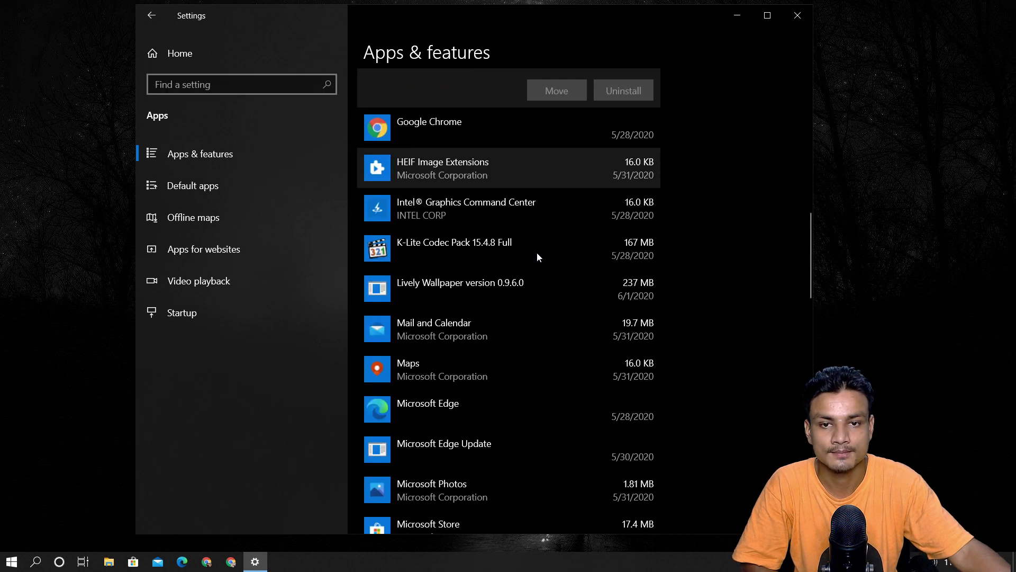
click(472, 366)
scroll(550, 294, down, 4)
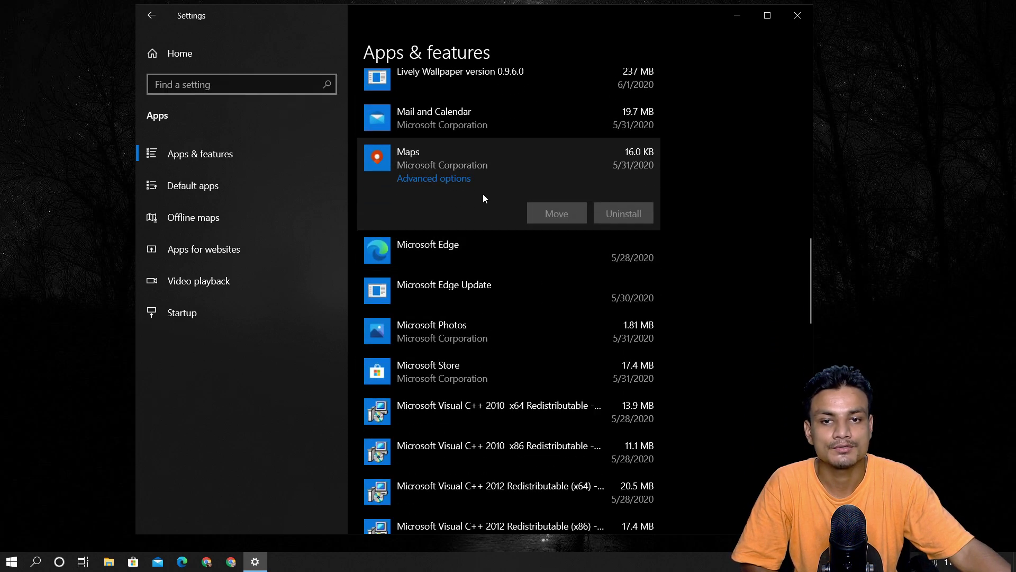
click(627, 212)
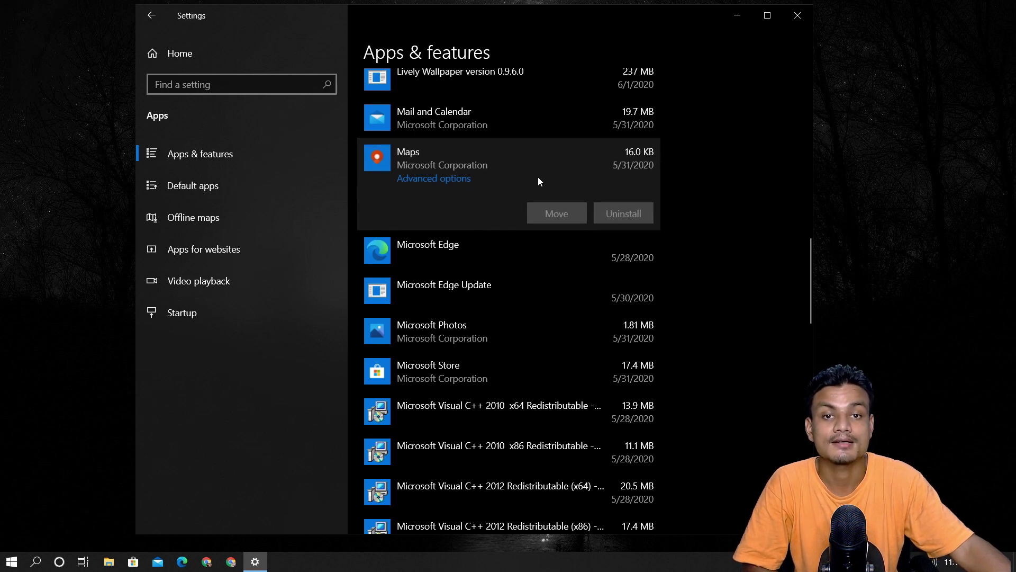
click(508, 123)
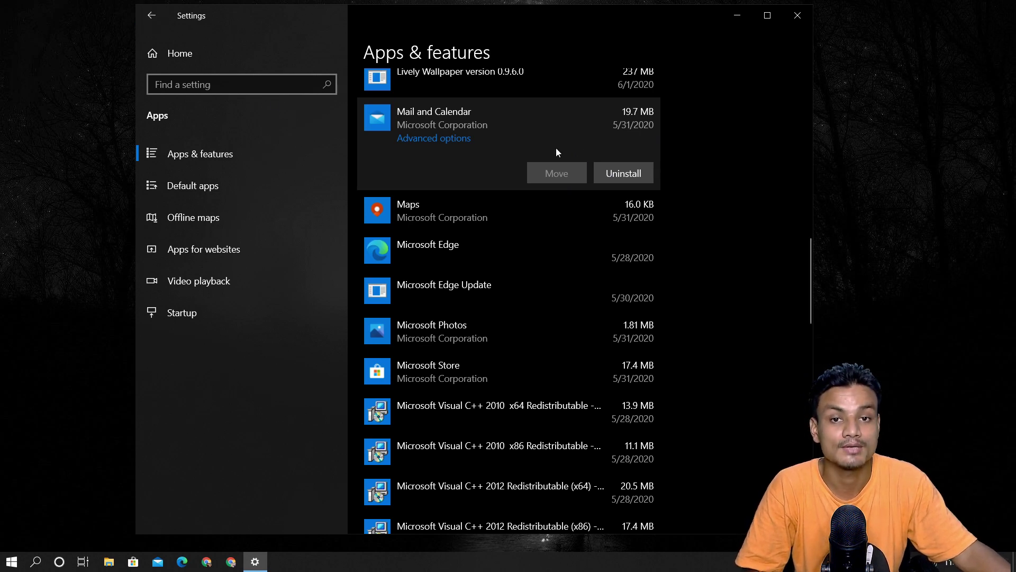
scroll(555, 148, down, 12)
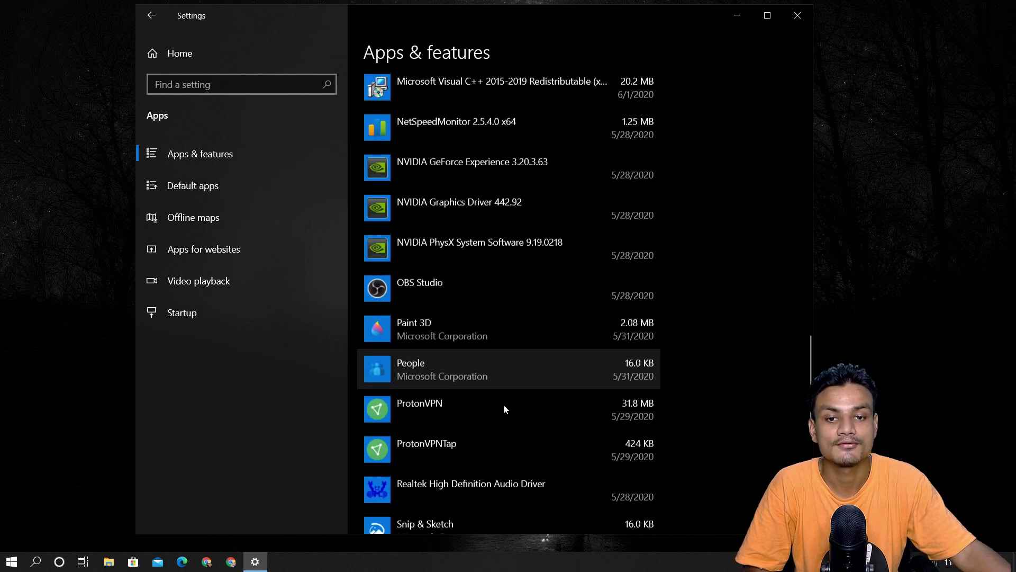
scroll(503, 408, up, 20)
click(175, 53)
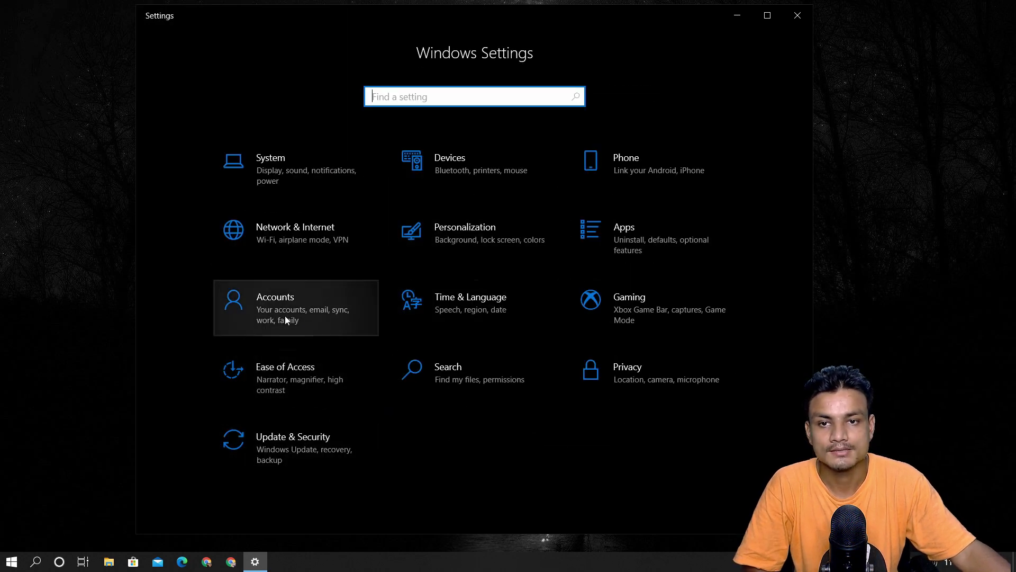
click(279, 180)
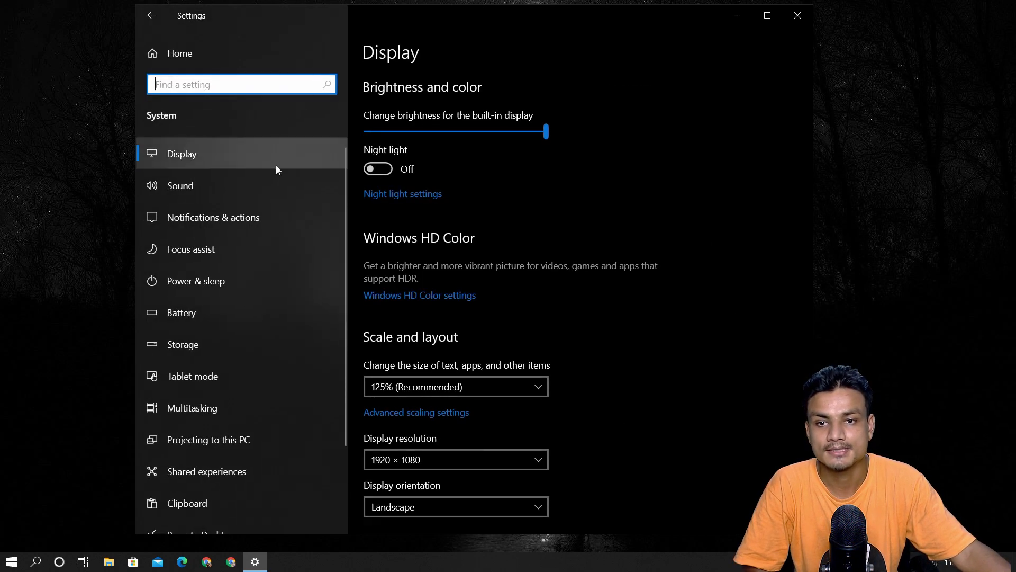
click(202, 218)
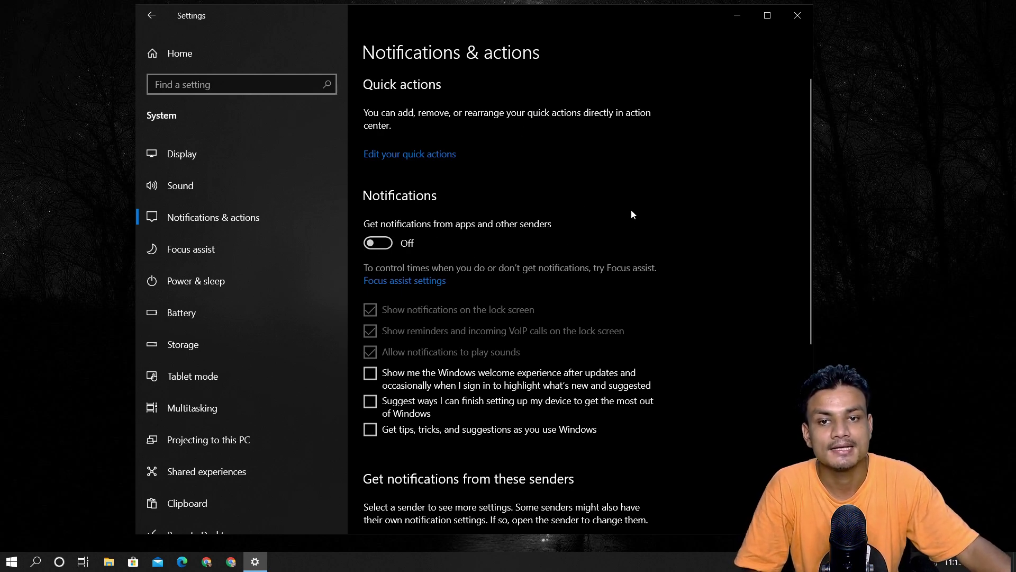
scroll(605, 214, down, 3)
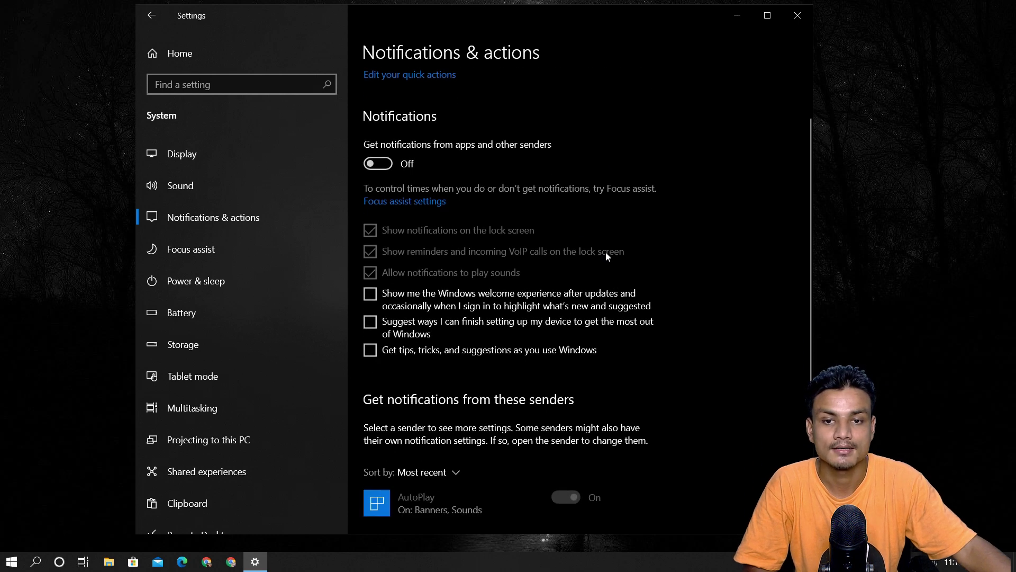
scroll(606, 261, down, 3)
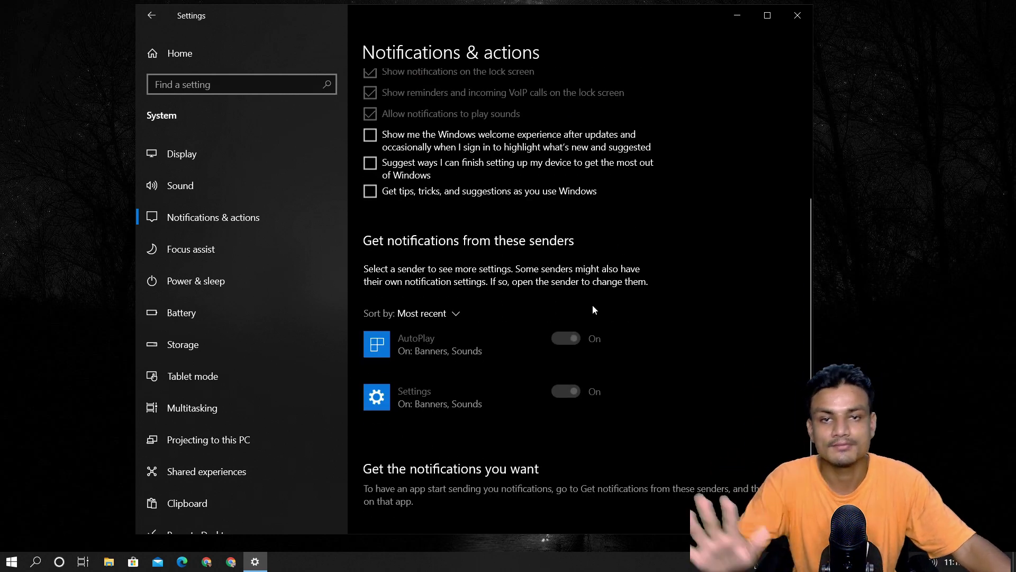
scroll(575, 303, up, 3)
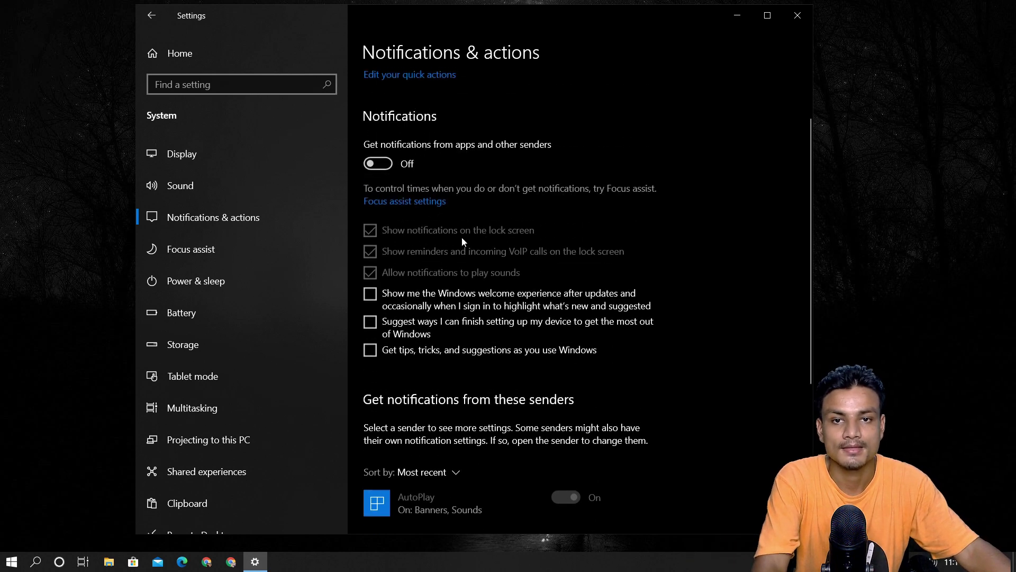
Switch app notifications On, leaving the welcome experience, setup suggestions and tips options unchecked
click(388, 164)
click(370, 294)
click(370, 322)
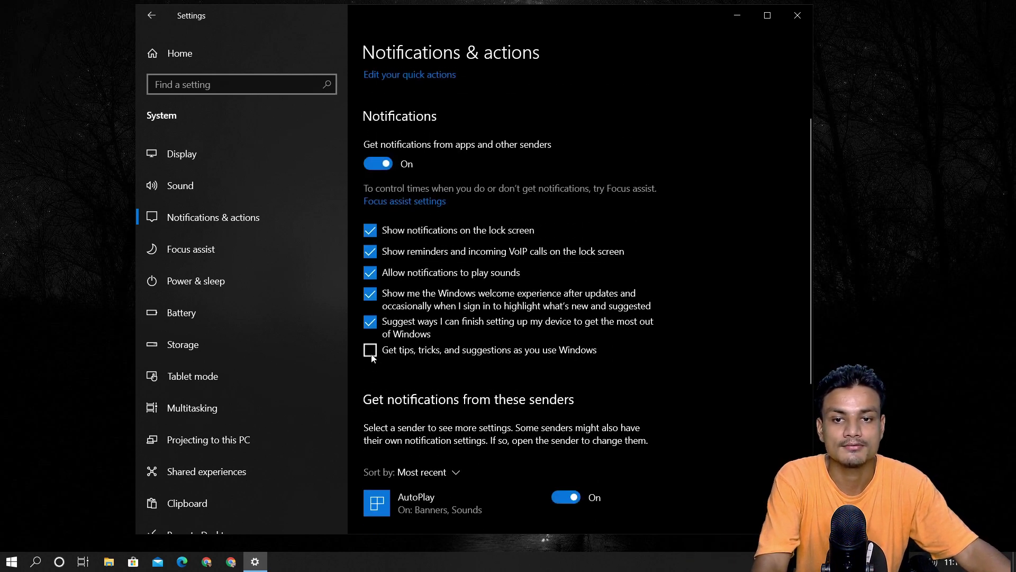
click(370, 350)
scroll(535, 319, down, 3)
scroll(535, 319, up, 3)
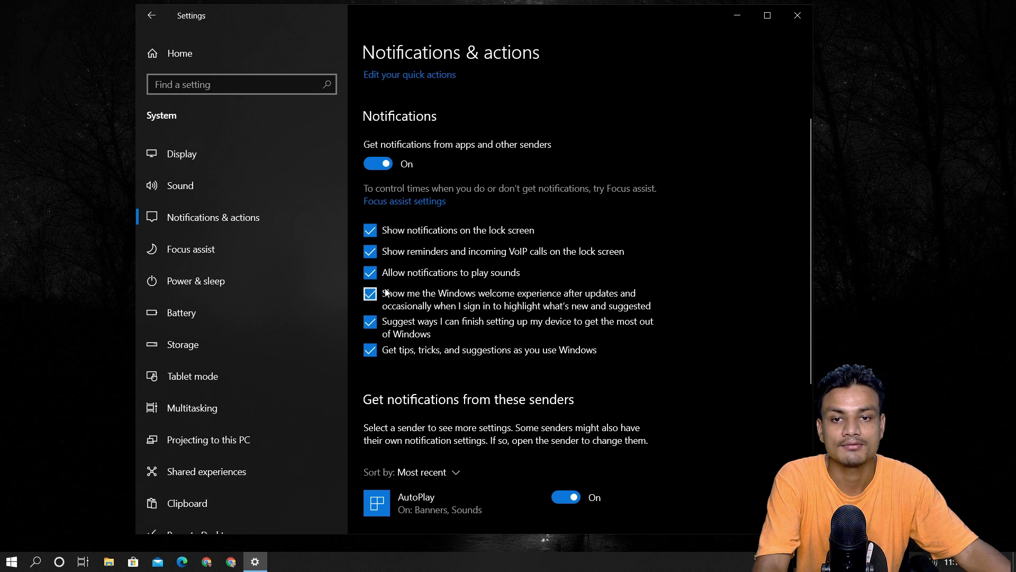
click(370, 350)
click(370, 322)
click(370, 294)
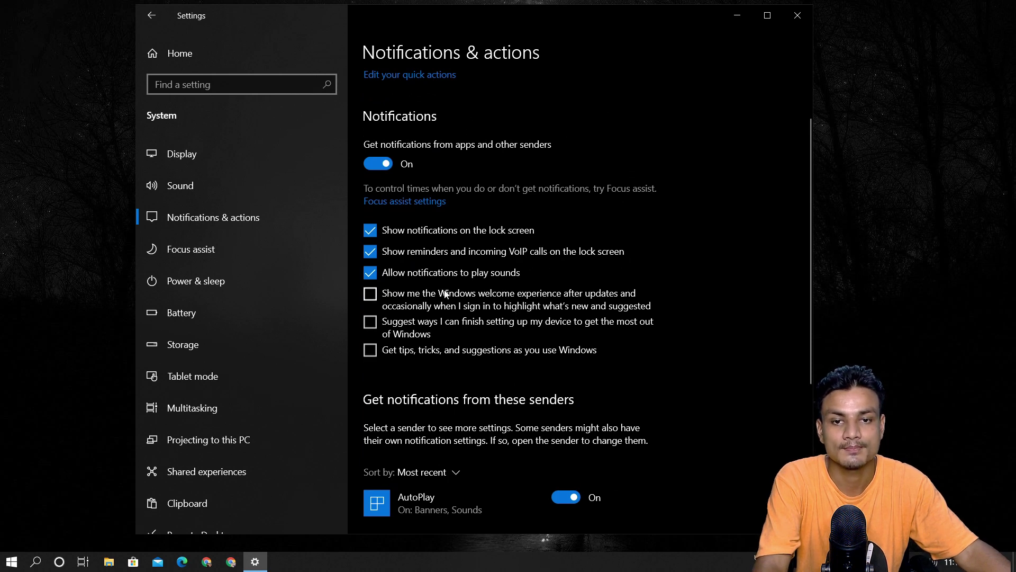
Adjust the sound, VoIP reminder and lock-screen checkboxes, keeping lock-screen notifications and VoIP reminders checked
click(369, 273)
click(370, 251)
click(370, 230)
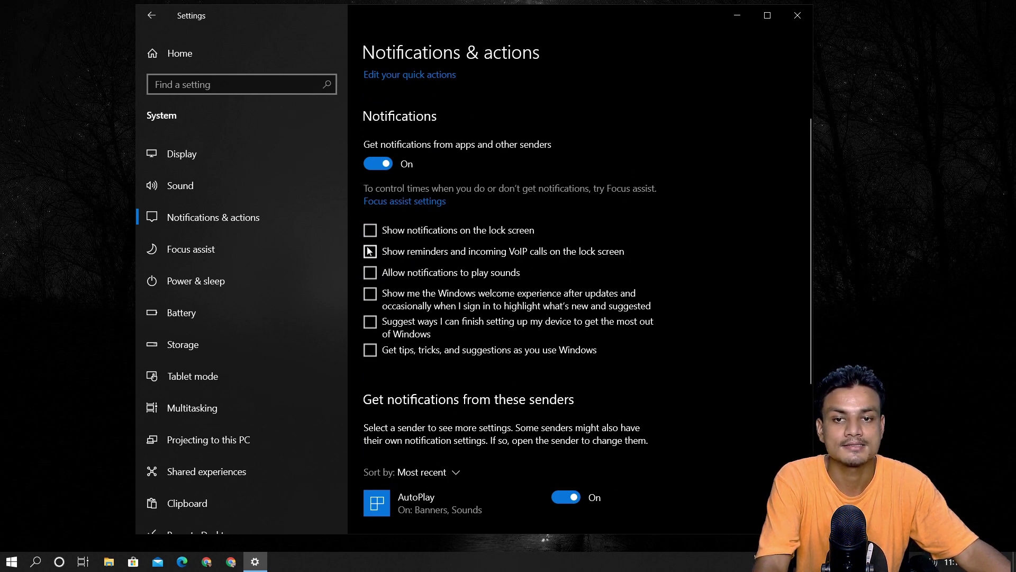
click(370, 252)
click(370, 231)
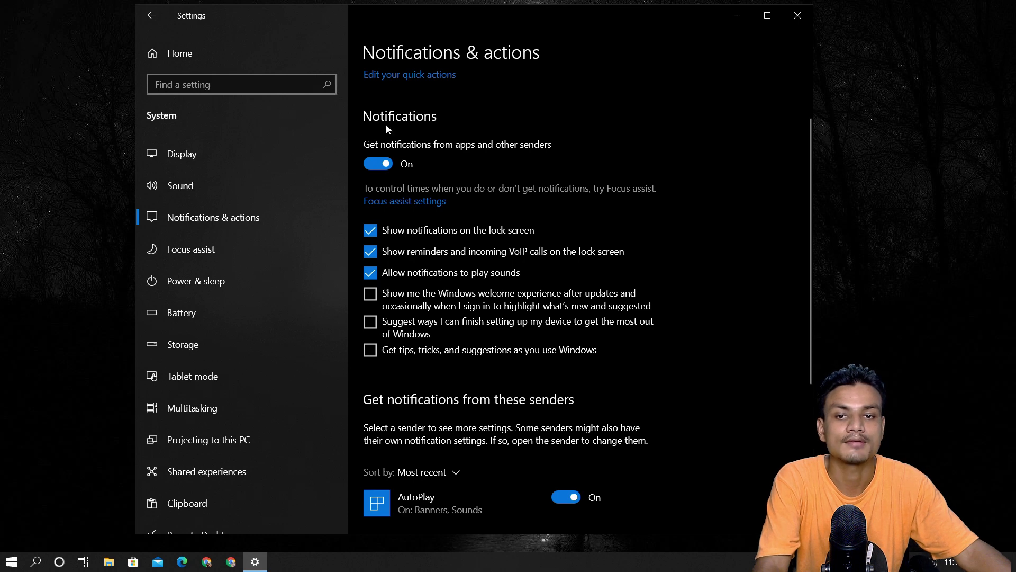
scroll(547, 390, down, 4)
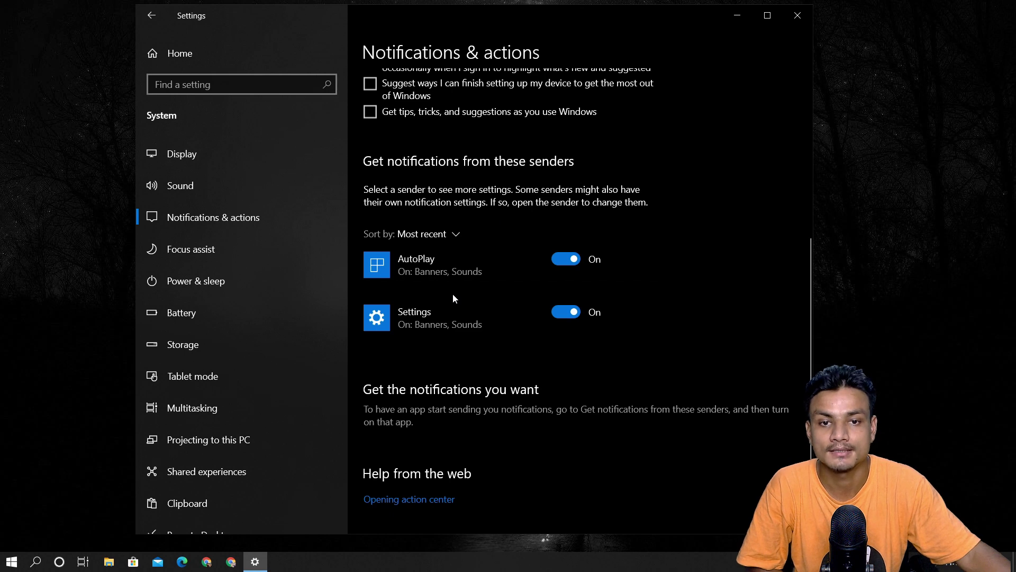
scroll(448, 268, up, 3)
scroll(448, 267, down, 1)
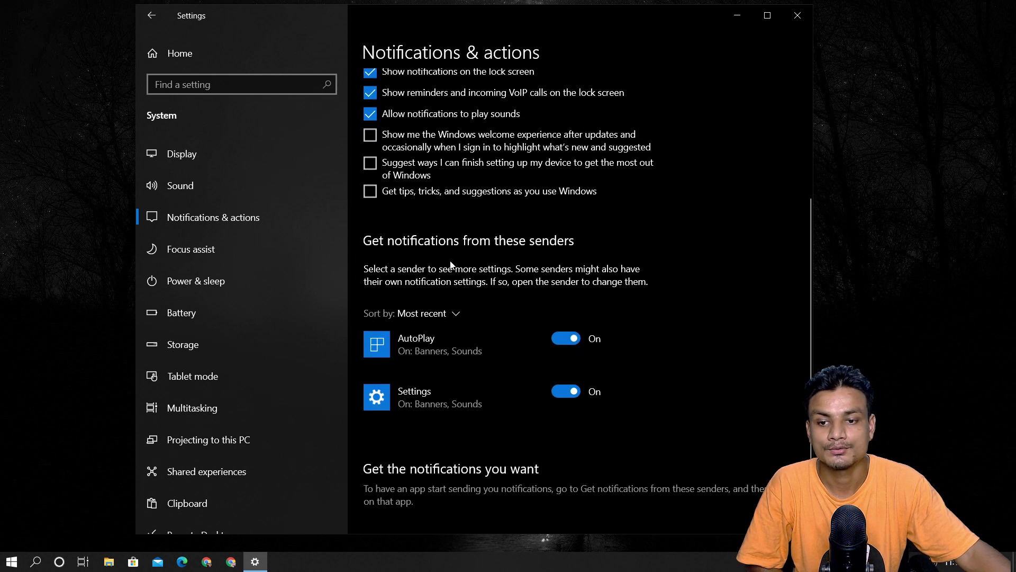
click(37, 562)
text(fd)
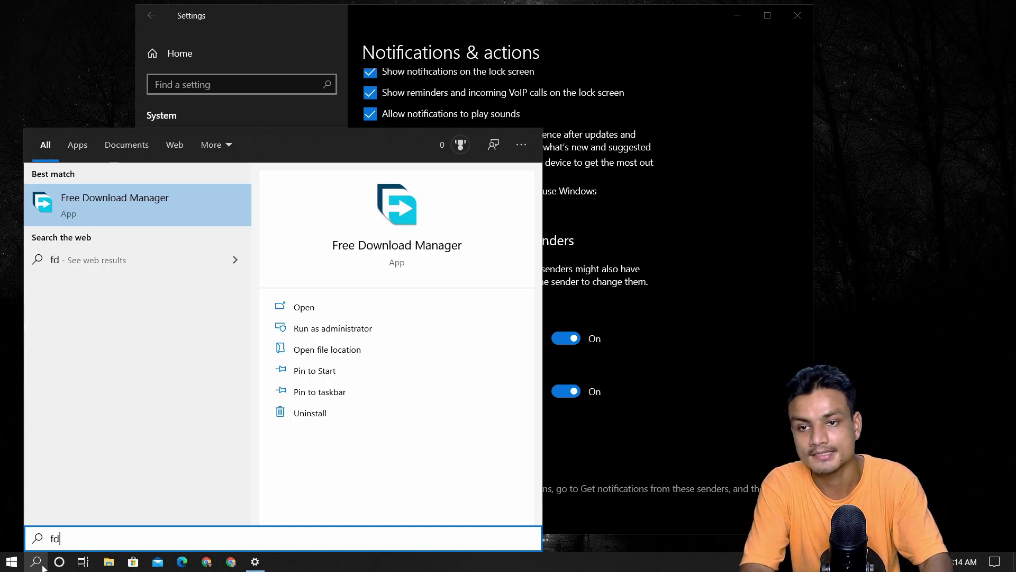
click(169, 215)
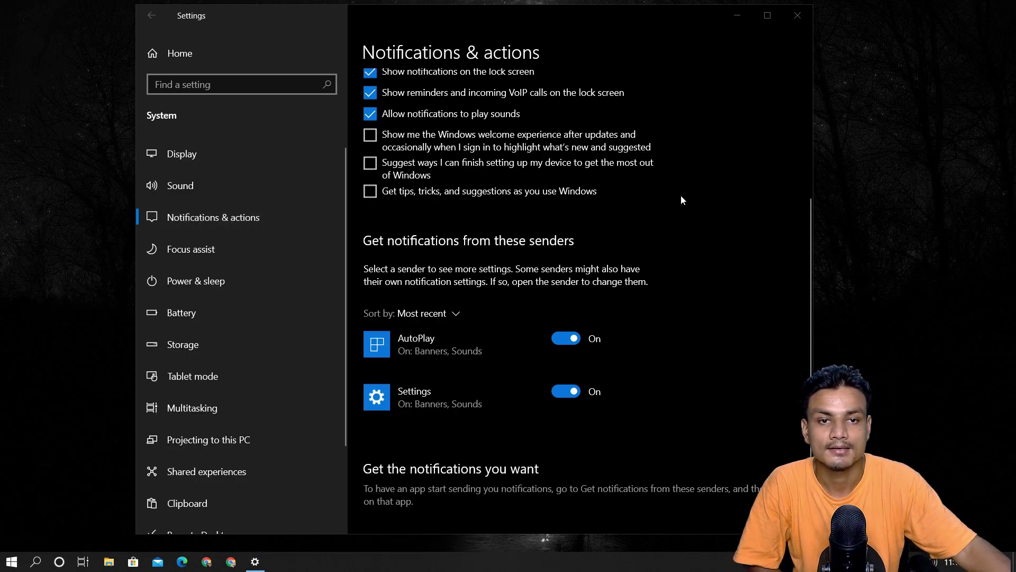
drag(720, 86, 676, 95)
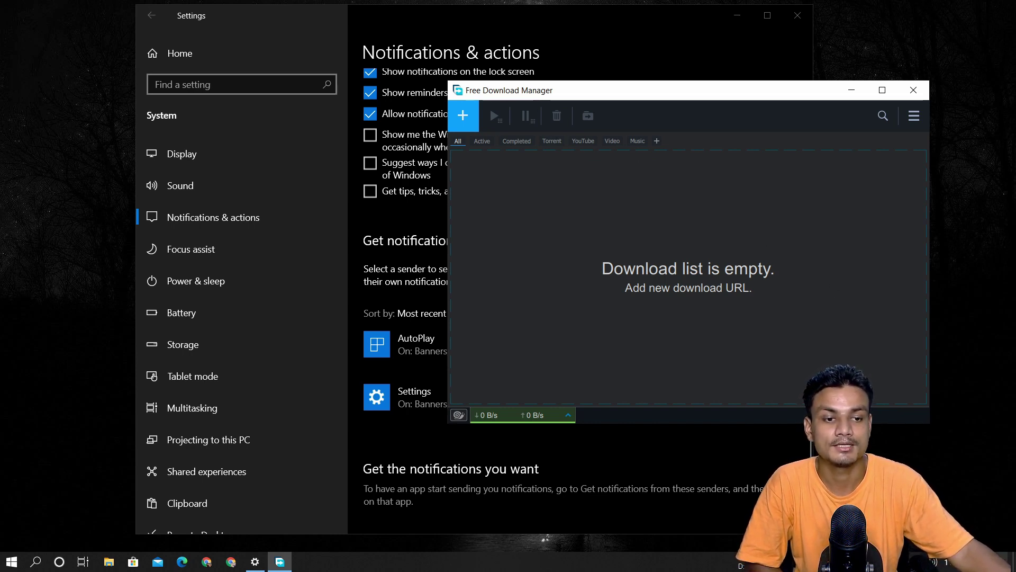
click(1004, 562)
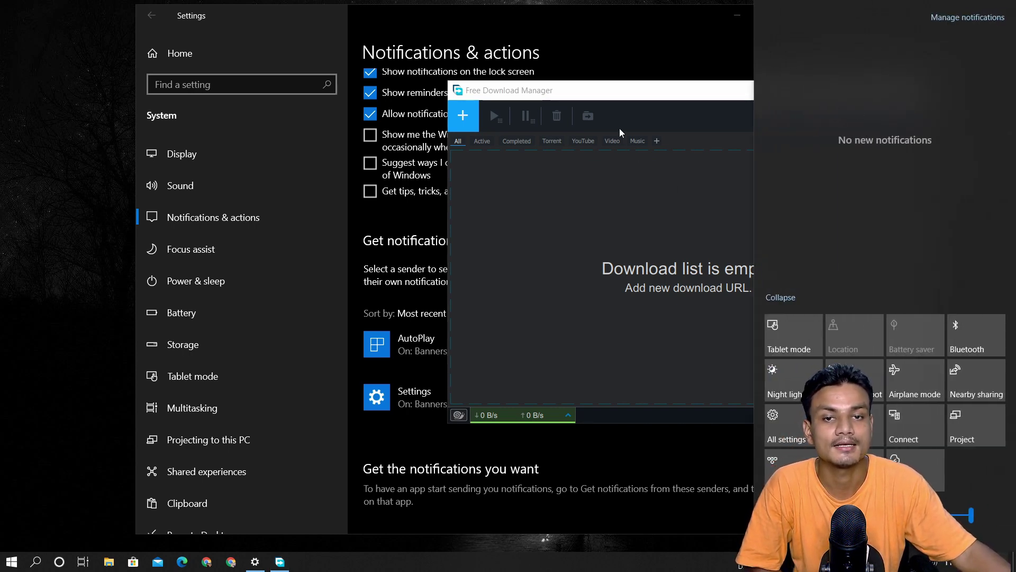
click(617, 95)
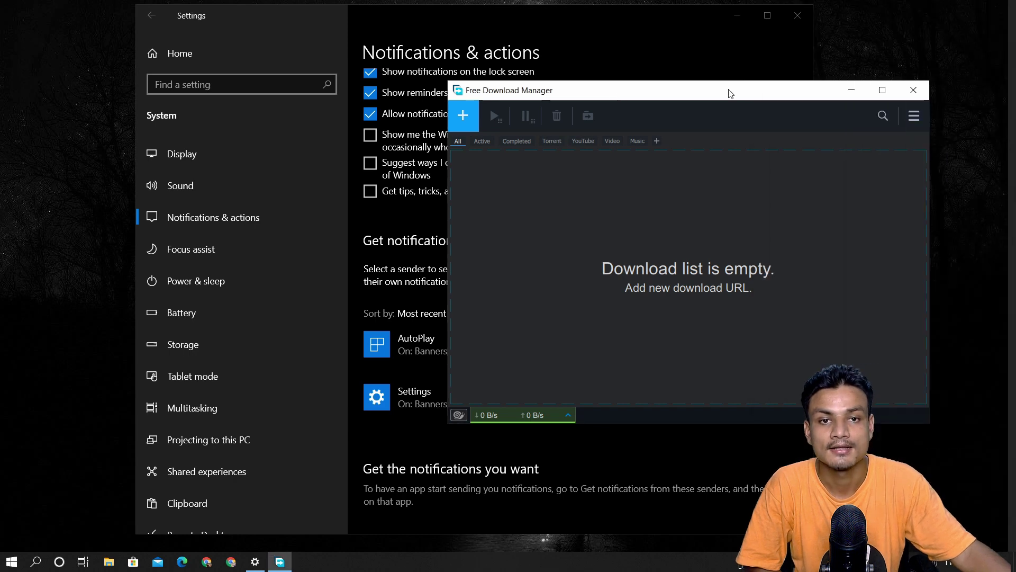
click(918, 91)
scroll(413, 228, up, 5)
scroll(384, 229, down, 4)
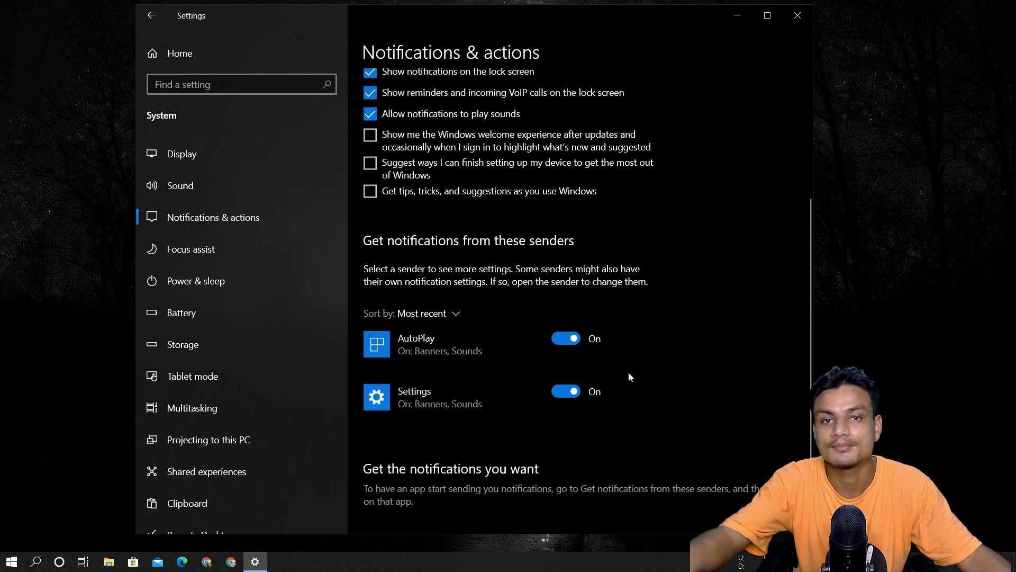
Toggle notifications from the Settings sender off and back on
scroll(503, 336, up, 1)
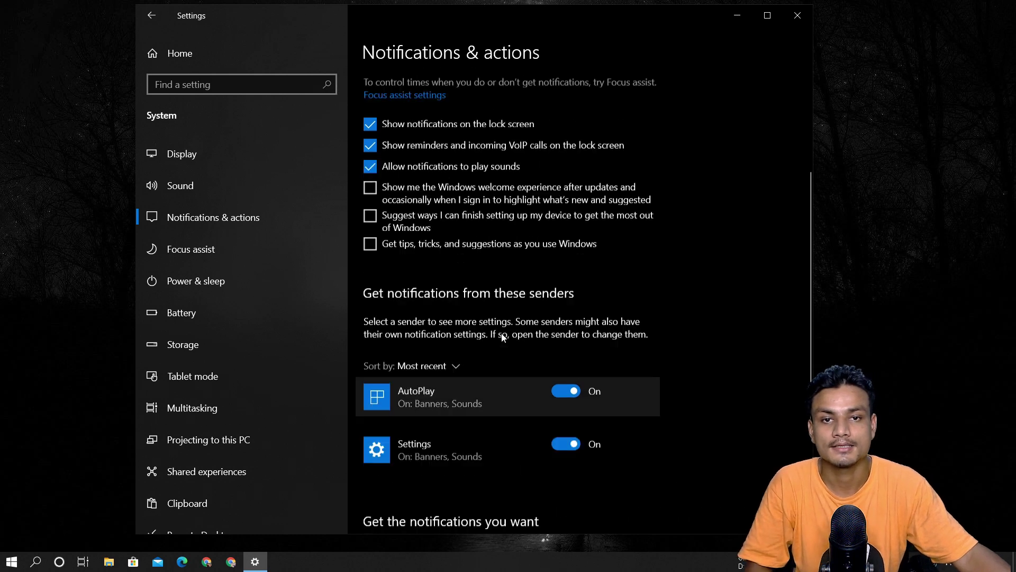
scroll(501, 332, up, 1)
scroll(499, 306, down, 2)
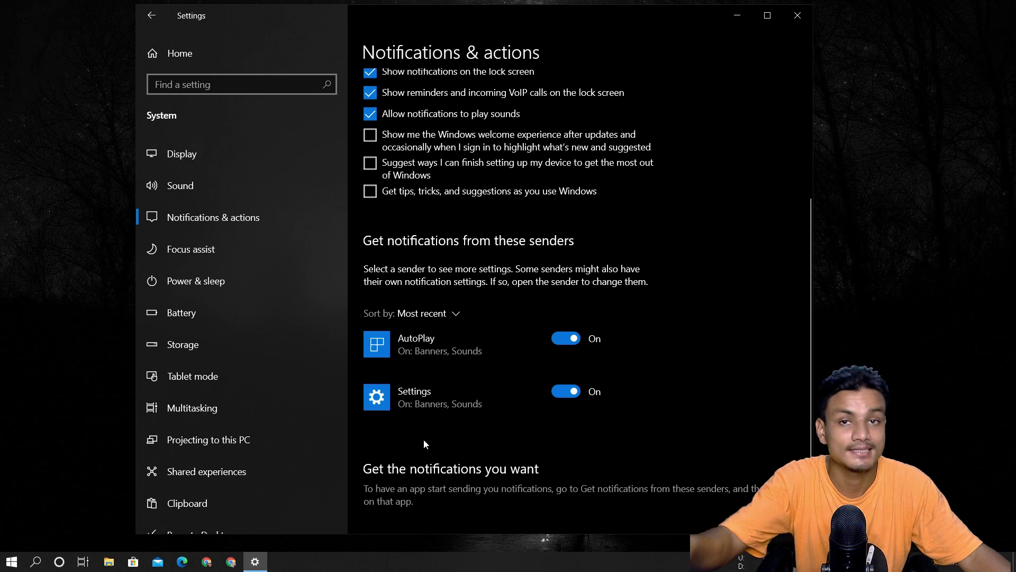
scroll(424, 439, up, 5)
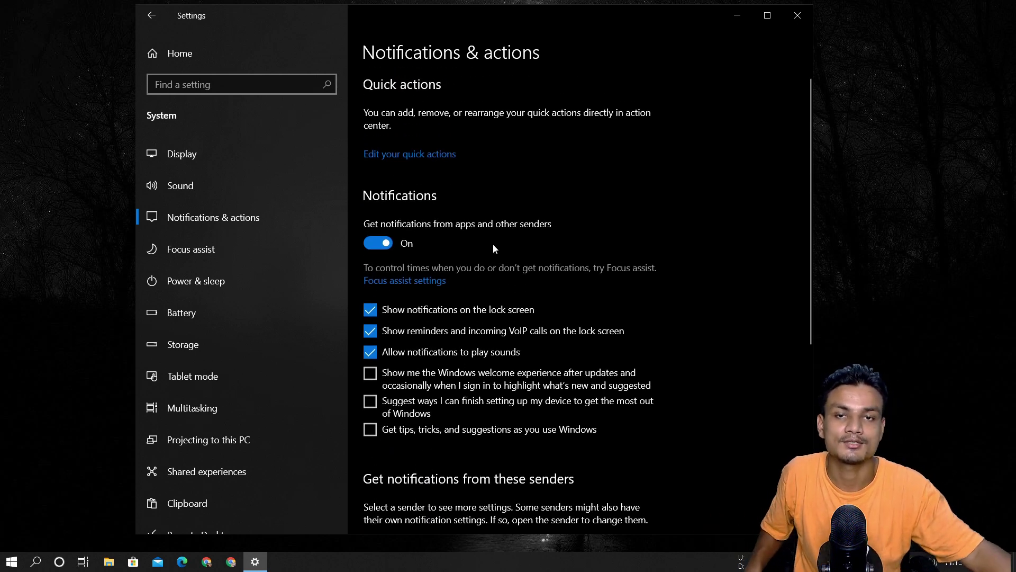
scroll(524, 265, down, 6)
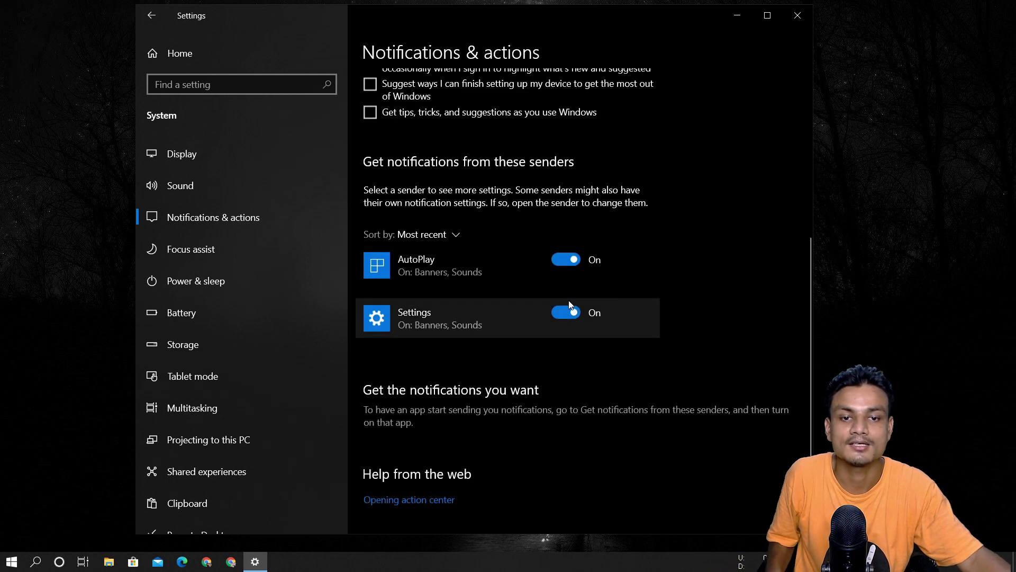
click(566, 312)
click(566, 312)
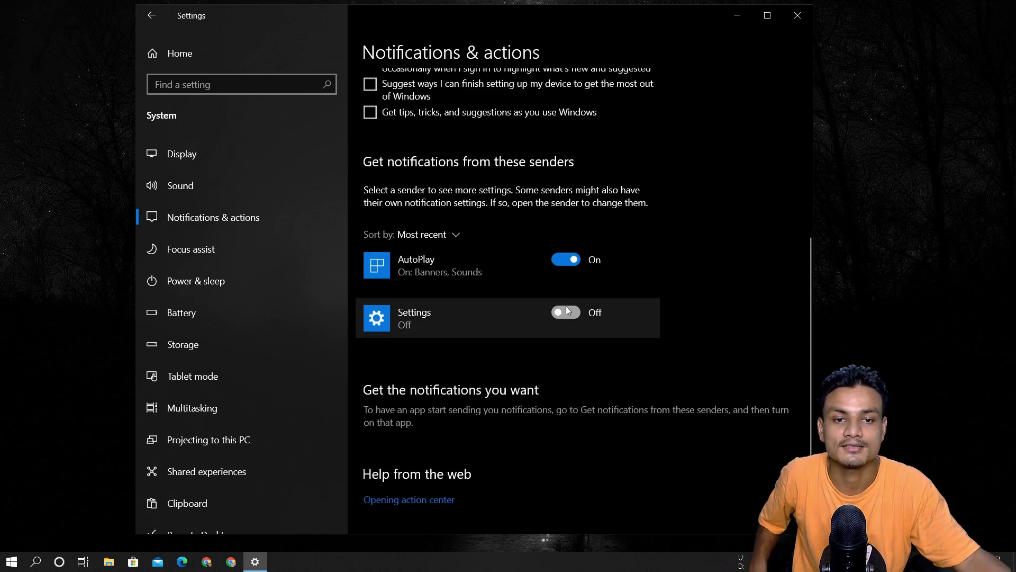
Switch 'Get notifications from apps and other senders' Off
scroll(506, 334, up, 5)
scroll(506, 338, up, 1)
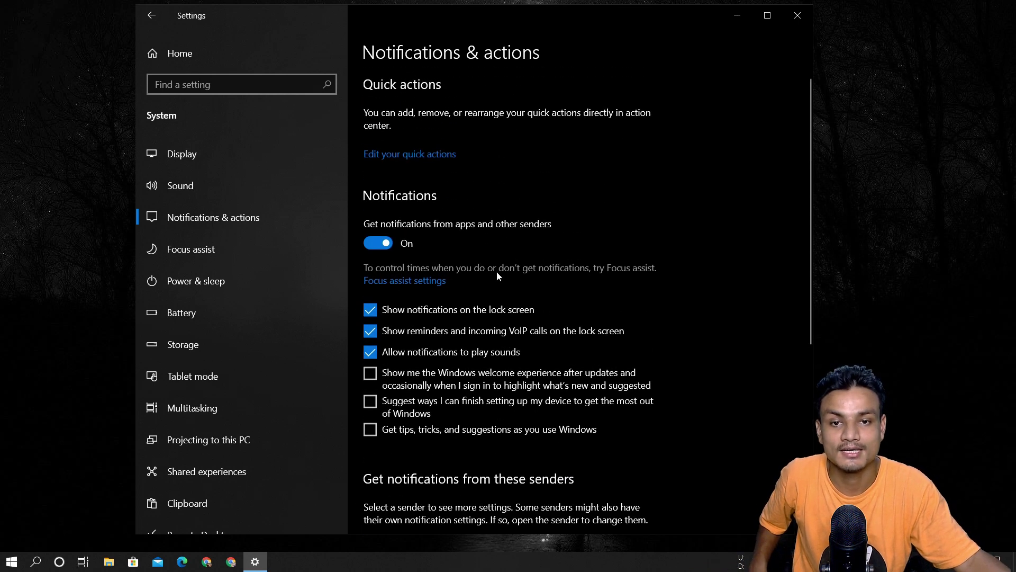
click(386, 245)
scroll(569, 254, down, 4)
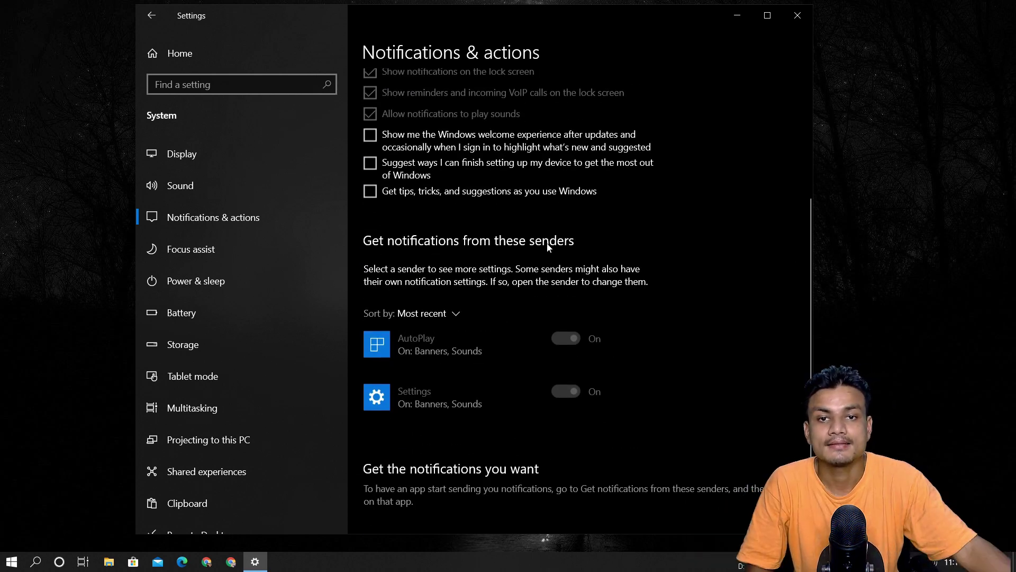
scroll(569, 212, up, 4)
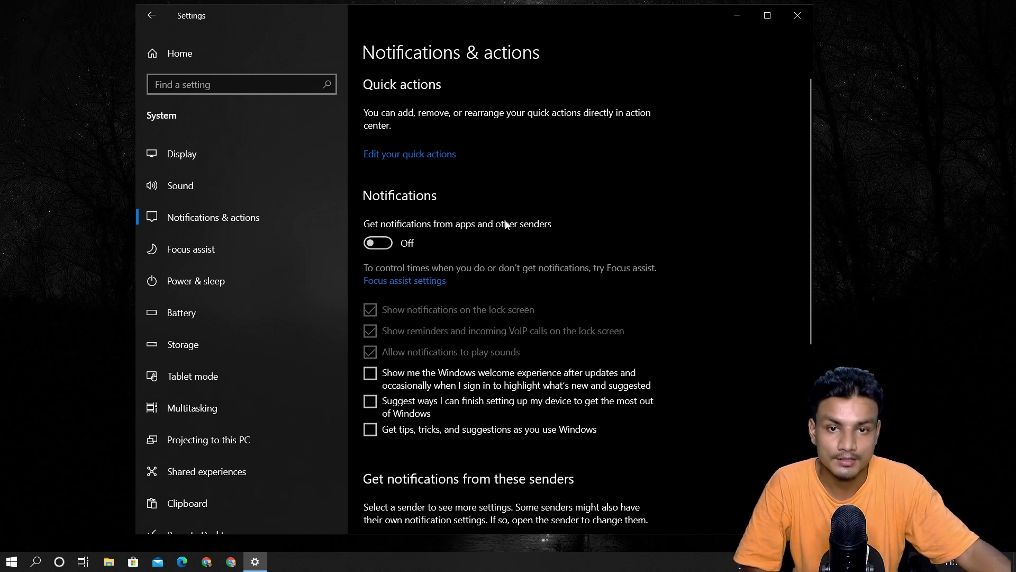
Look over the Notifications page with notifications Off, then return to the Settings home
scroll(511, 287, down, 4)
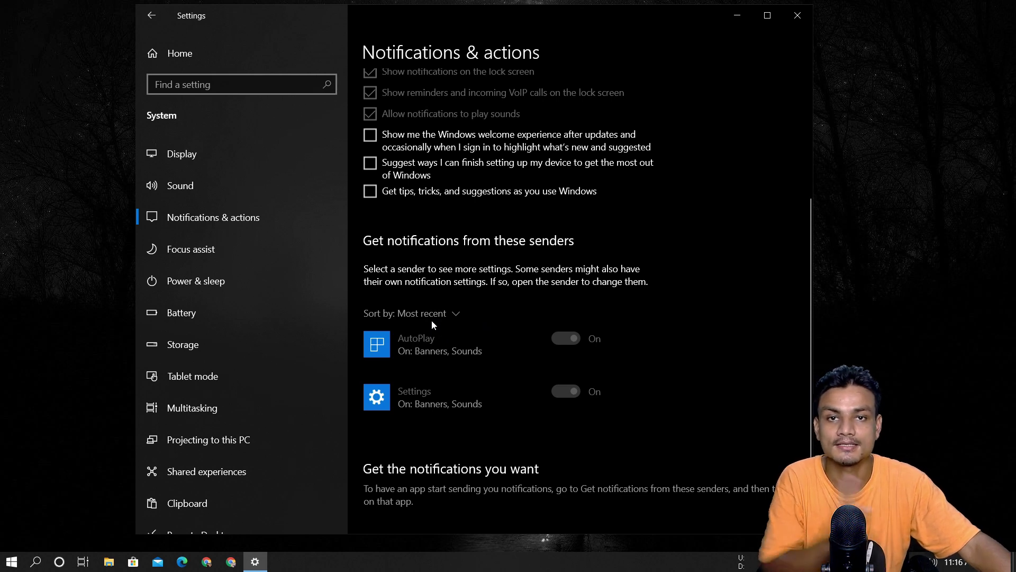
scroll(498, 360, down, 2)
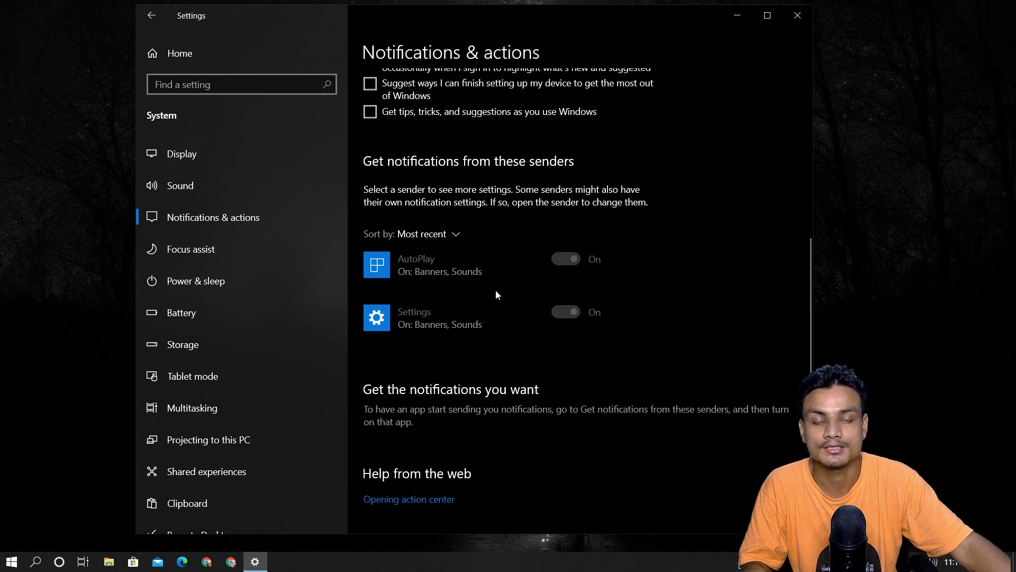
scroll(496, 290, up, 5)
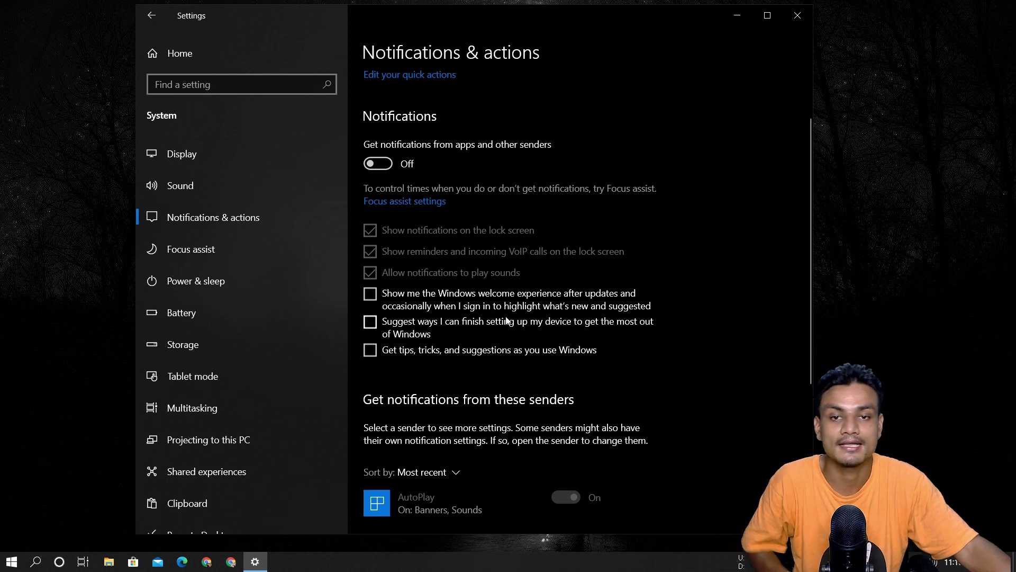
scroll(508, 328, down, 5)
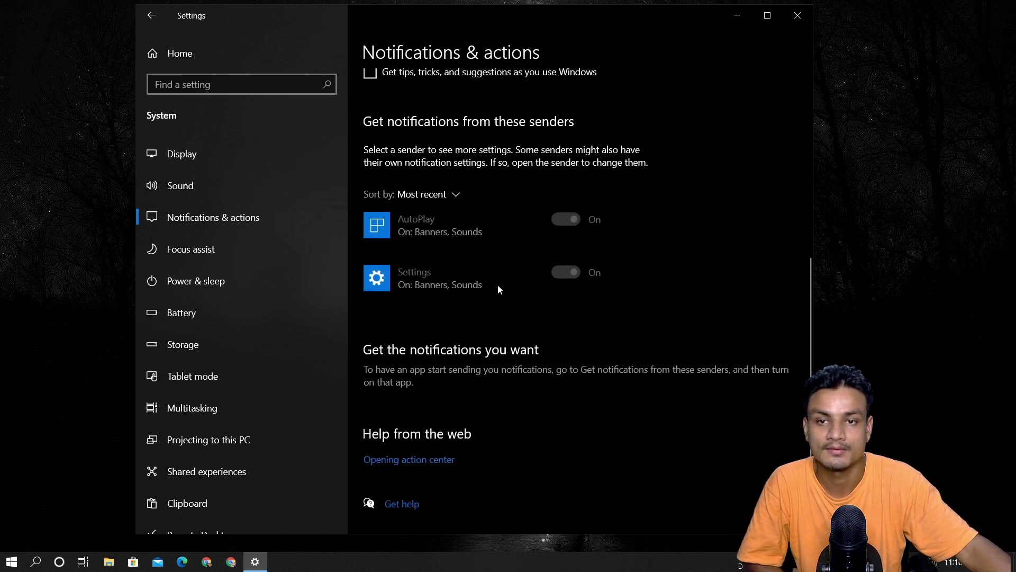
scroll(280, 475, down, 1)
scroll(279, 479, down, 2)
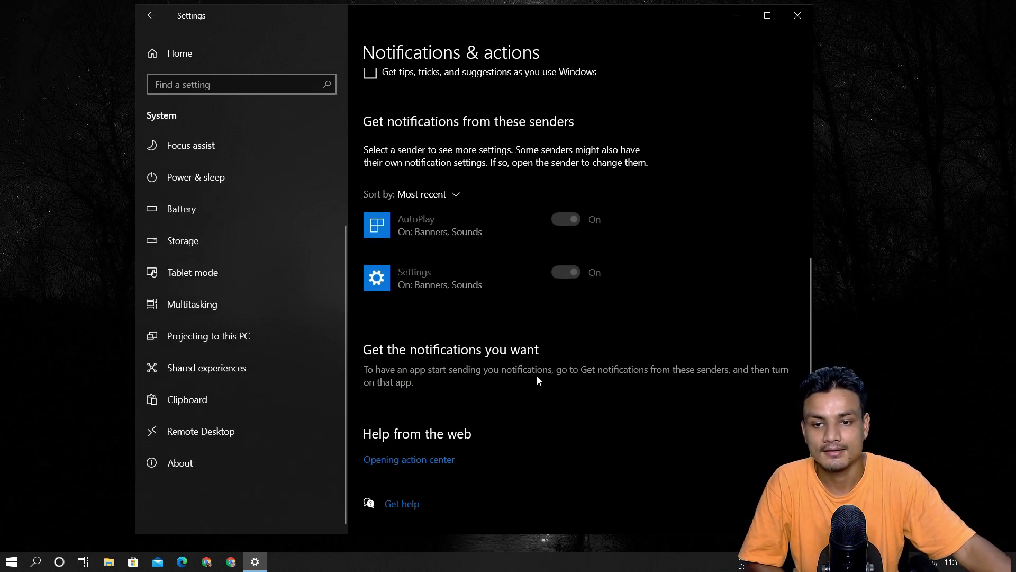
scroll(536, 376, up, 6)
click(149, 16)
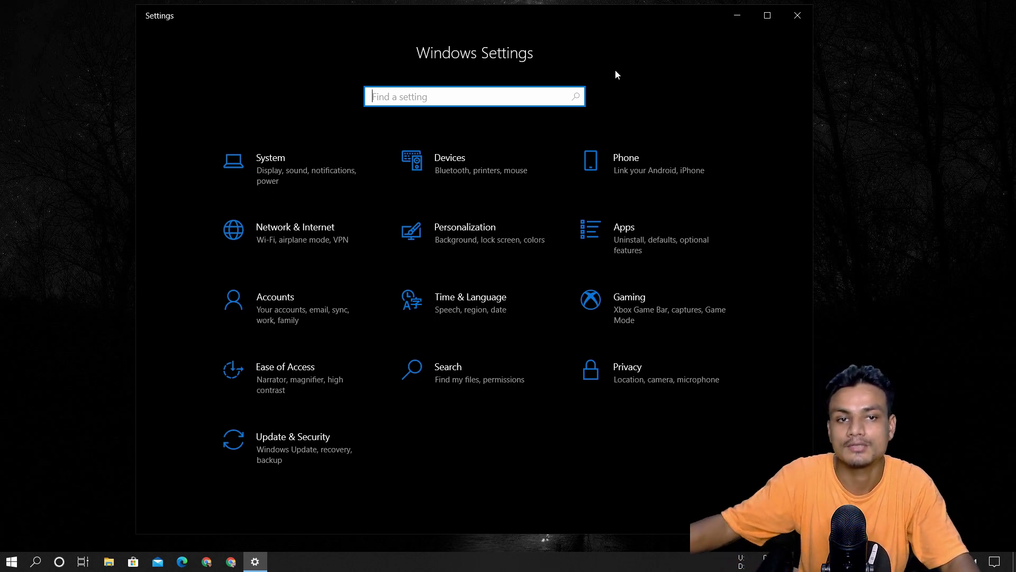
Close the Settings window with Alt+F4
key(alt+F4)
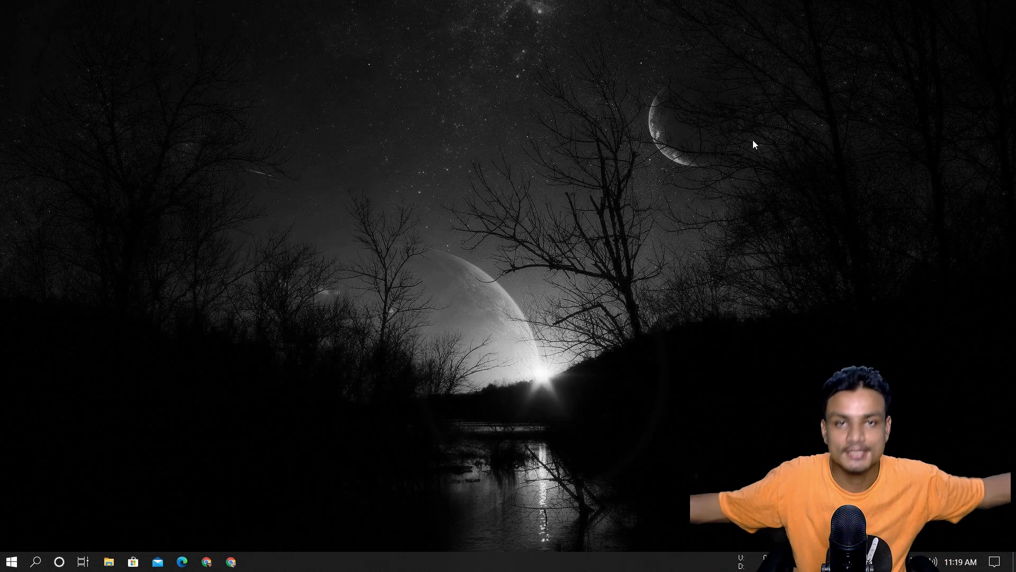